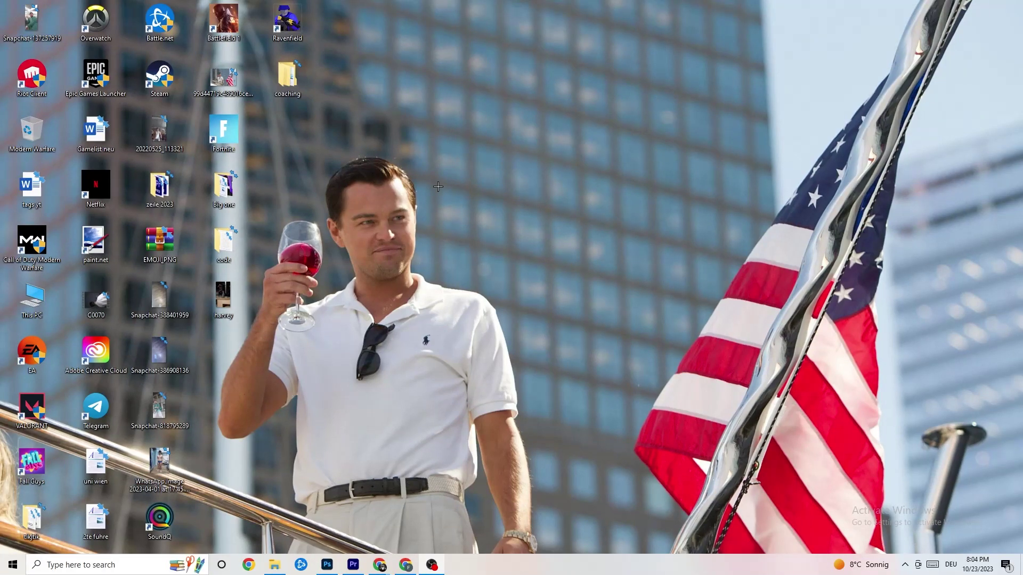
# Drag the Steam shortcut across the desktop and drop it in the open area
pyautogui.moveTo(160, 77); pyautogui.dragTo(502, 202)
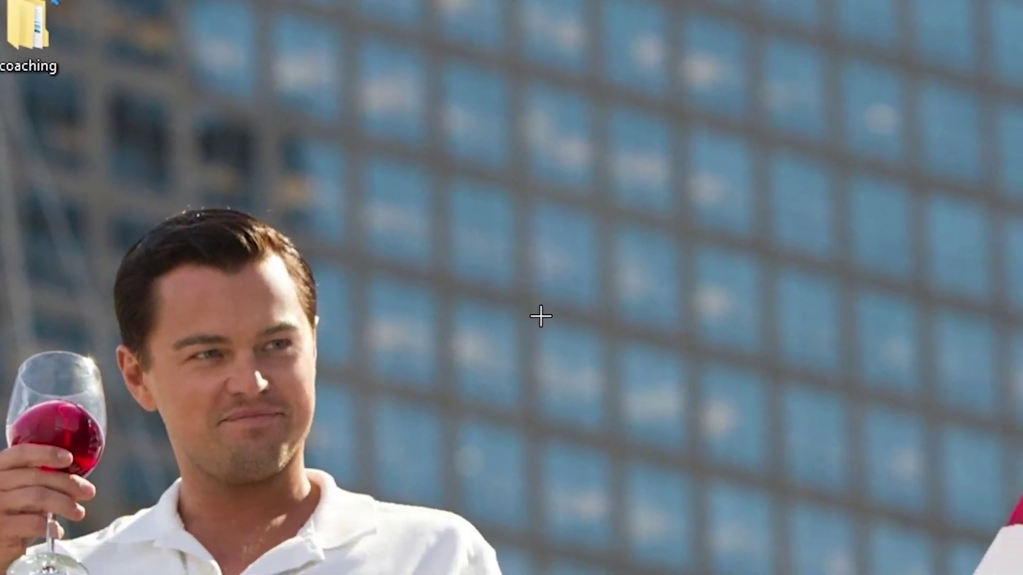
pyautogui.moveTo(541, 316); pyautogui.dragTo(527, 390)
pyautogui.moveTo(266, 275); pyautogui.dragTo(397, 176)
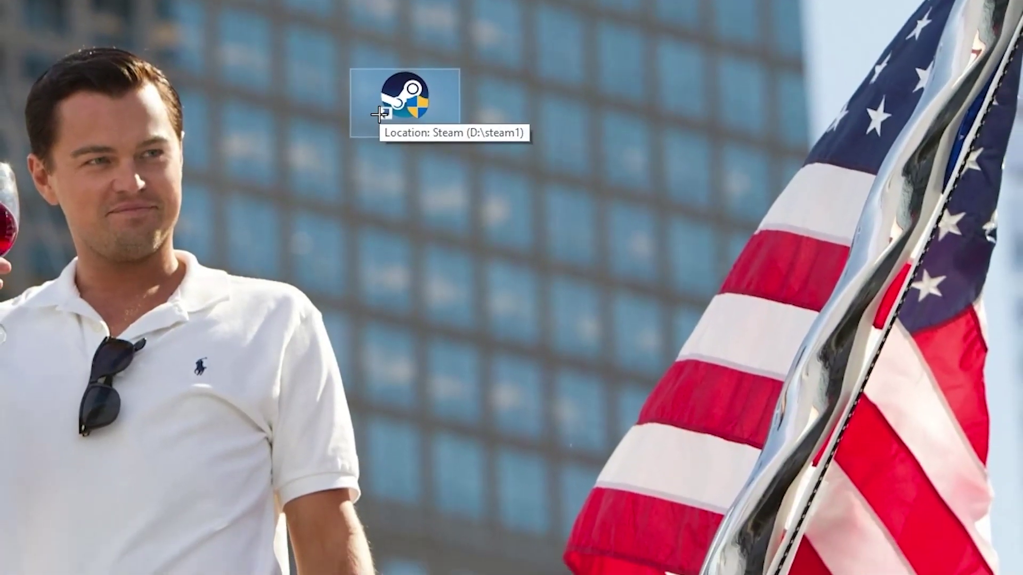
# Reposition the Steam shortcut and open its Properties dialog, target D:\steam1\Steam.exe
pyautogui.rightClick(379, 114)
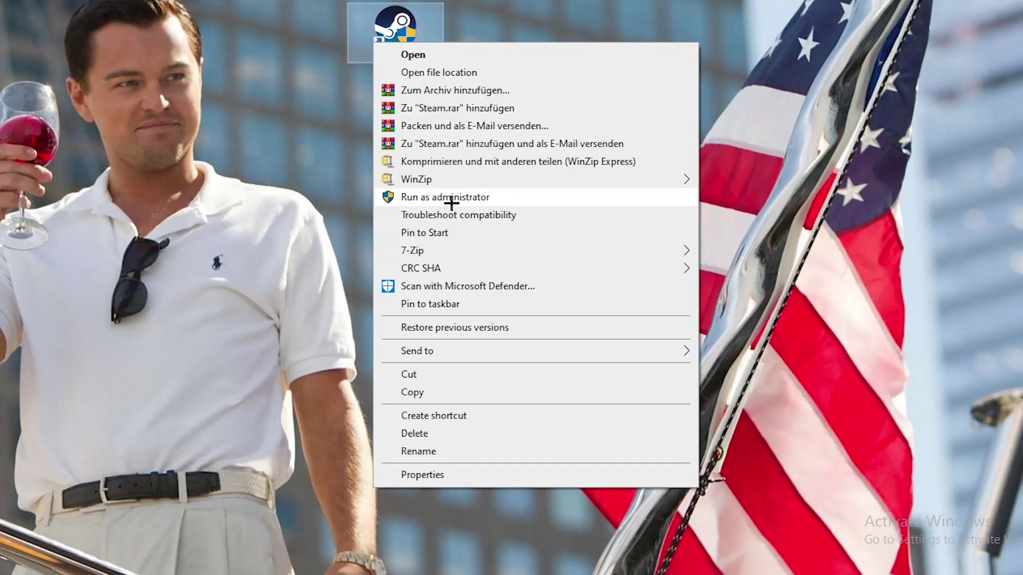
pyautogui.click(295, 144)
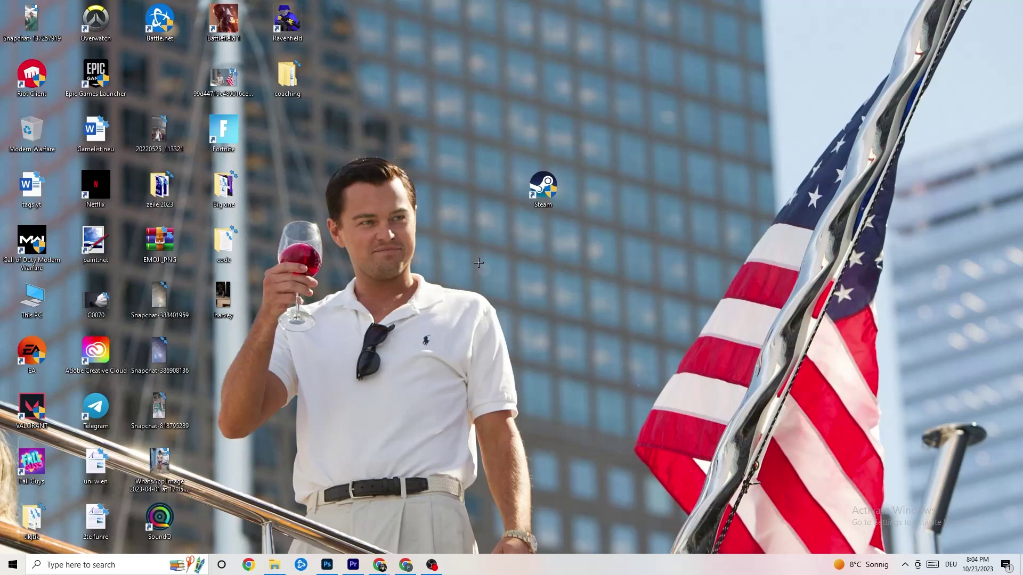
pyautogui.moveTo(541, 187); pyautogui.dragTo(513, 256)
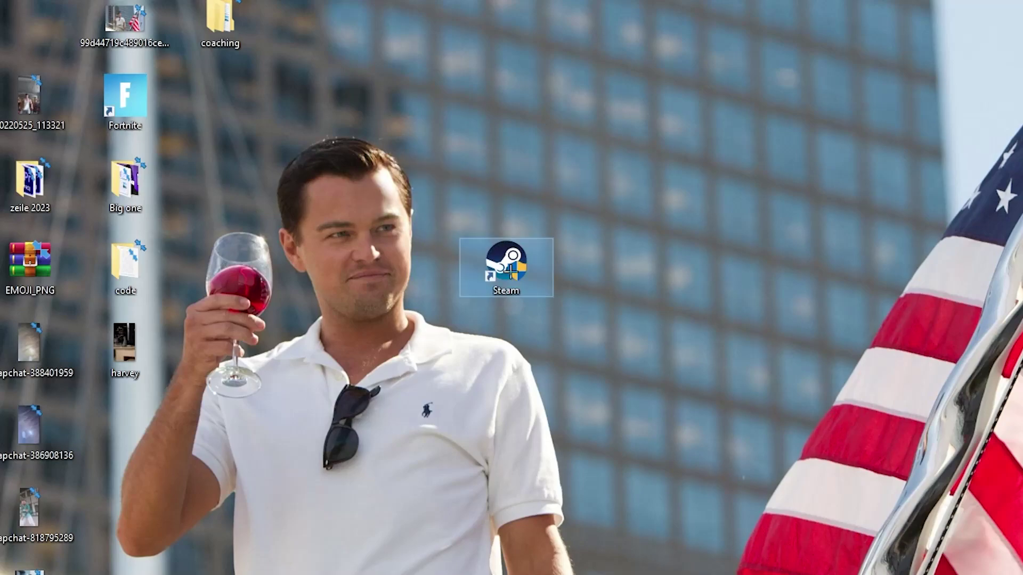
pyautogui.rightClick(512, 273)
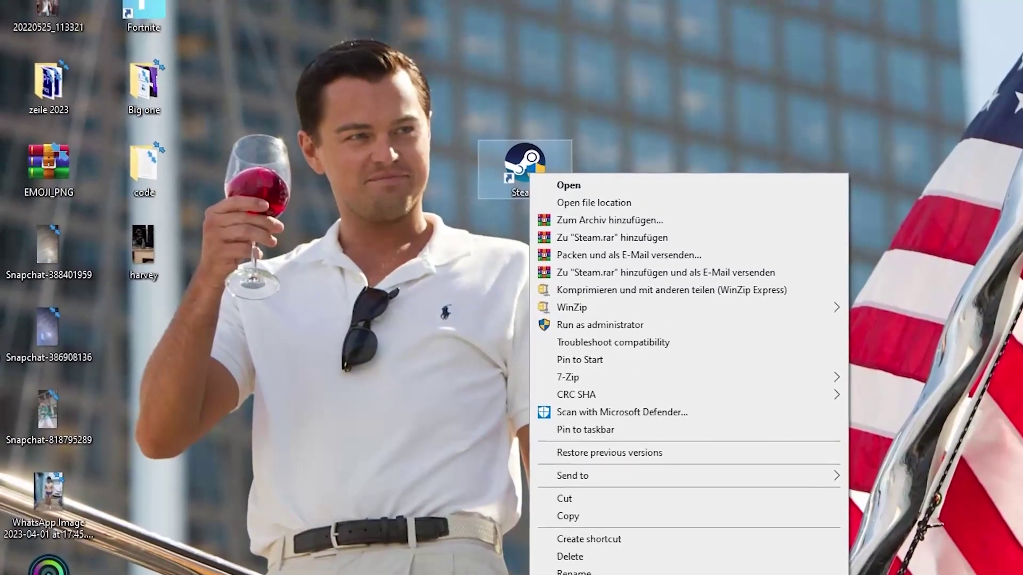
pyautogui.click(618, 568)
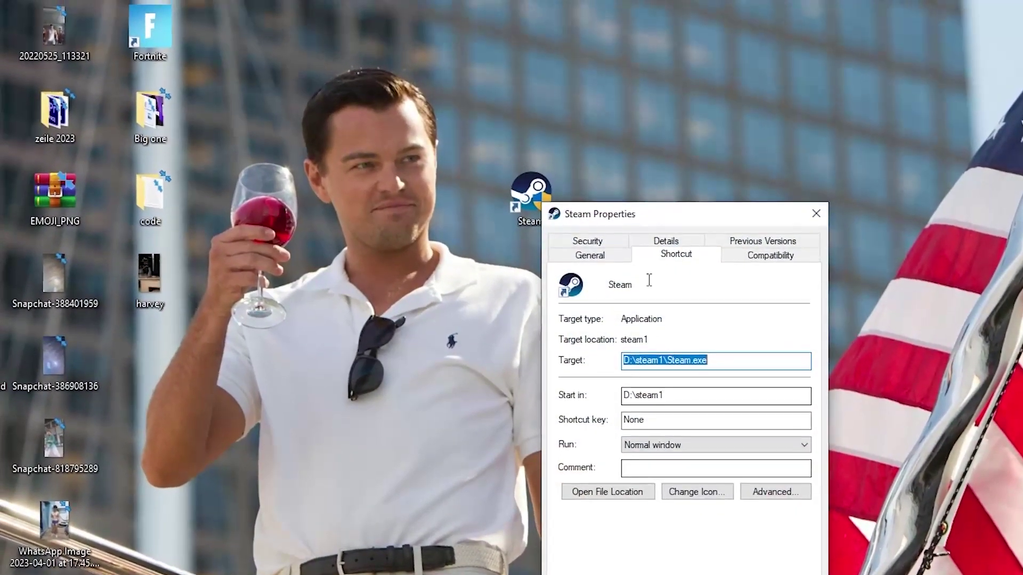
pyautogui.moveTo(645, 214); pyautogui.dragTo(532, 47)
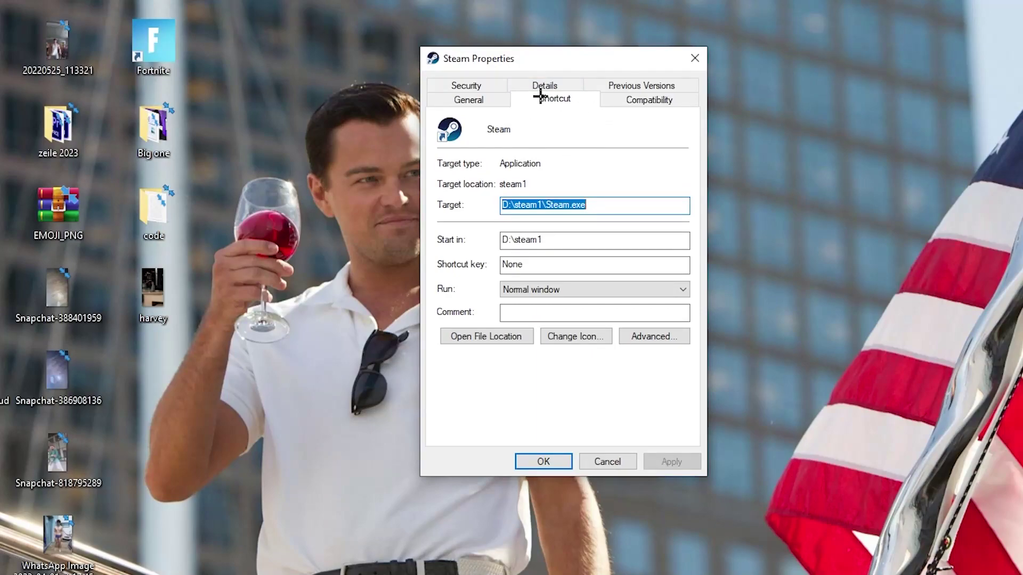
# On the Compatibility tab, keep Windows 8 mode with Run as administrator, and confirm with OK
pyautogui.click(643, 101)
pyautogui.moveTo(581, 59); pyautogui.dragTo(549, 0)
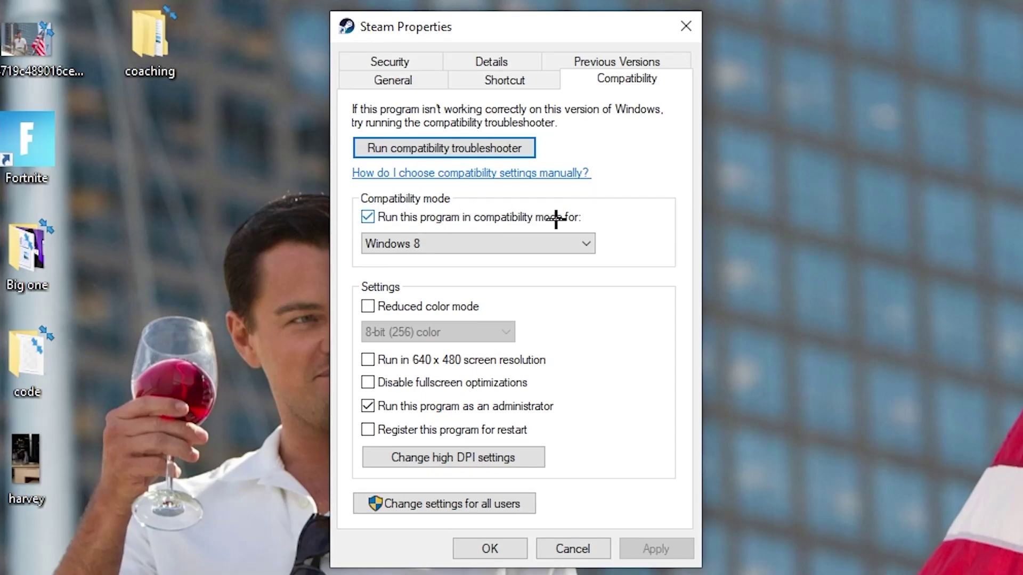
pyautogui.click(575, 234)
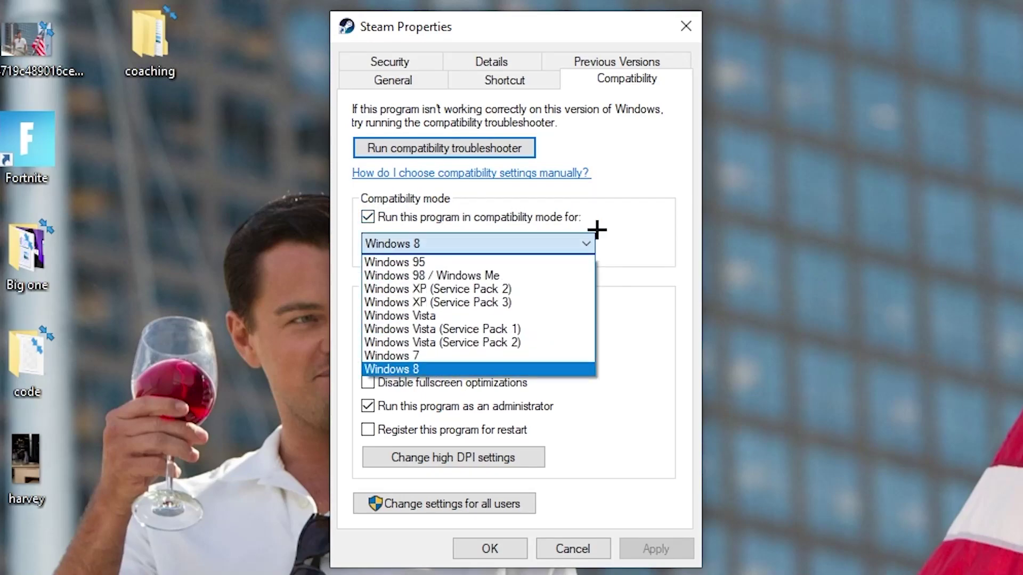
pyautogui.click(621, 223)
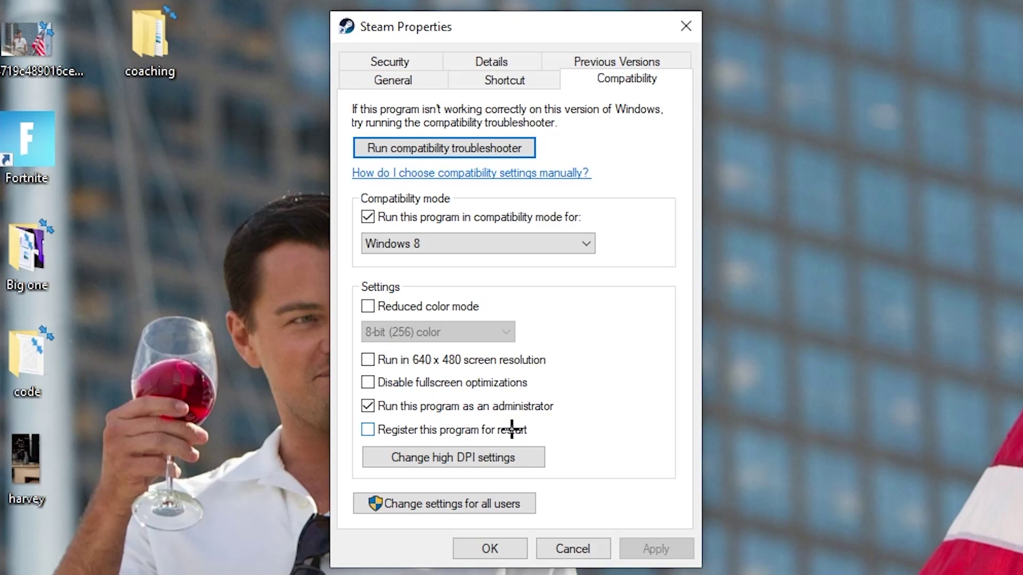
pyautogui.click(496, 545)
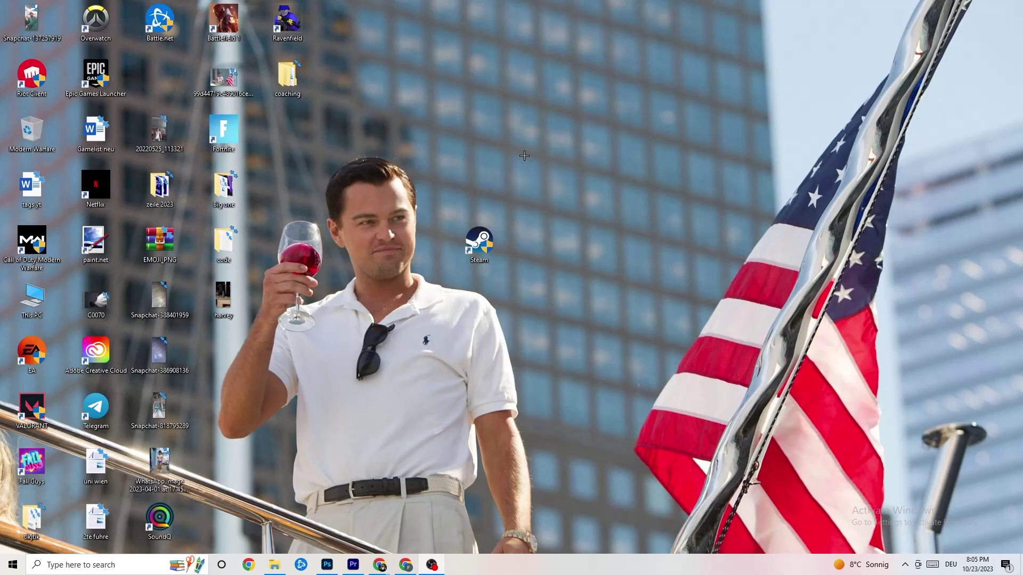
# Move the Steam shortcut back into the icon grid beside Epic Games Launcher
pyautogui.moveTo(494, 250); pyautogui.dragTo(469, 159)
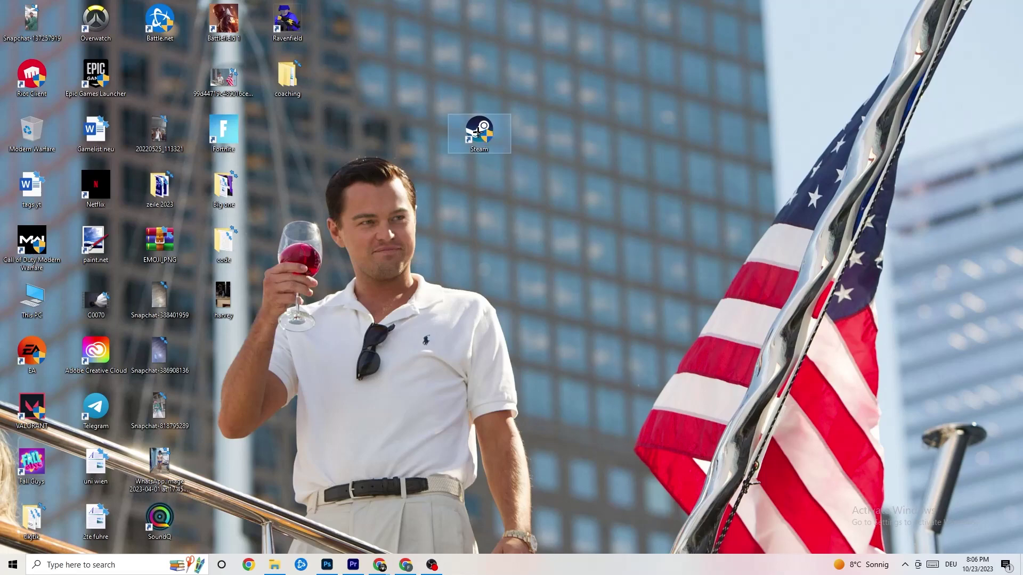
pyautogui.hotkey('ctrl', 'z')
pyautogui.moveTo(476, 185); pyautogui.dragTo(442, 182)
pyautogui.click(443, 145)
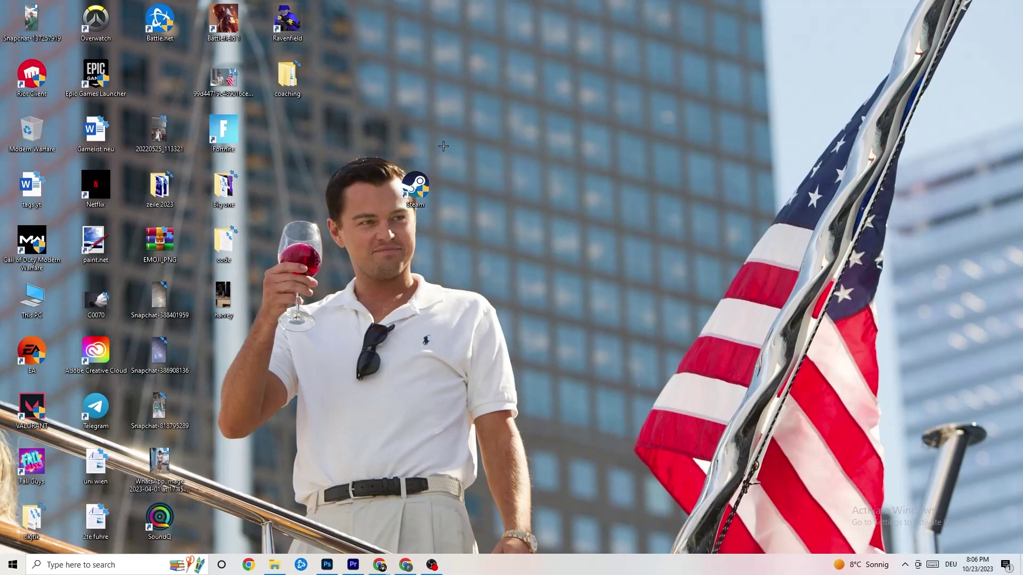
pyautogui.moveTo(413, 182); pyautogui.dragTo(471, 166)
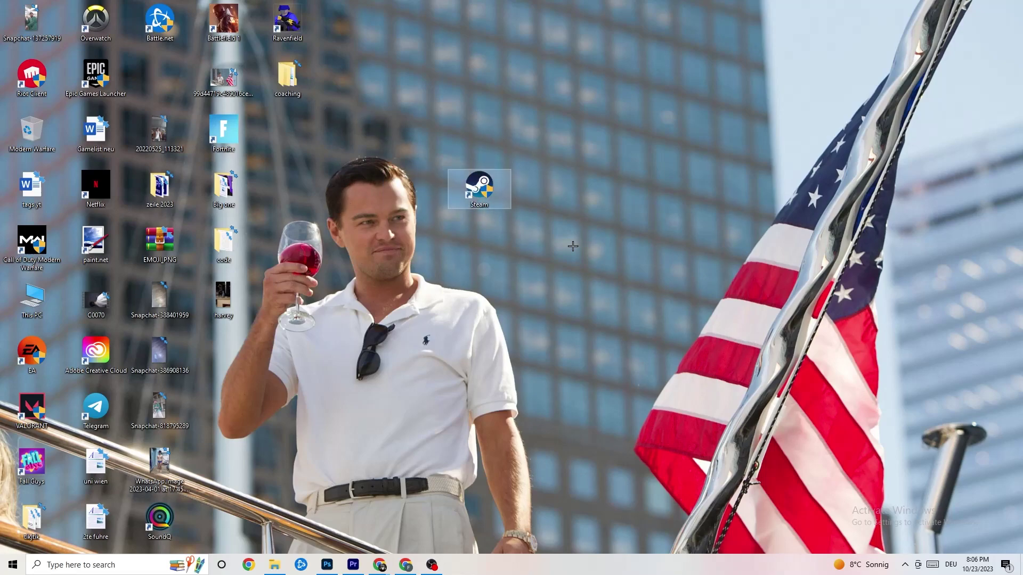
# Recheck the Steam shortcut's compatibility settings, still Windows 8 as administrator, and close Properties
pyautogui.rightClick(482, 196)
pyautogui.click(517, 481)
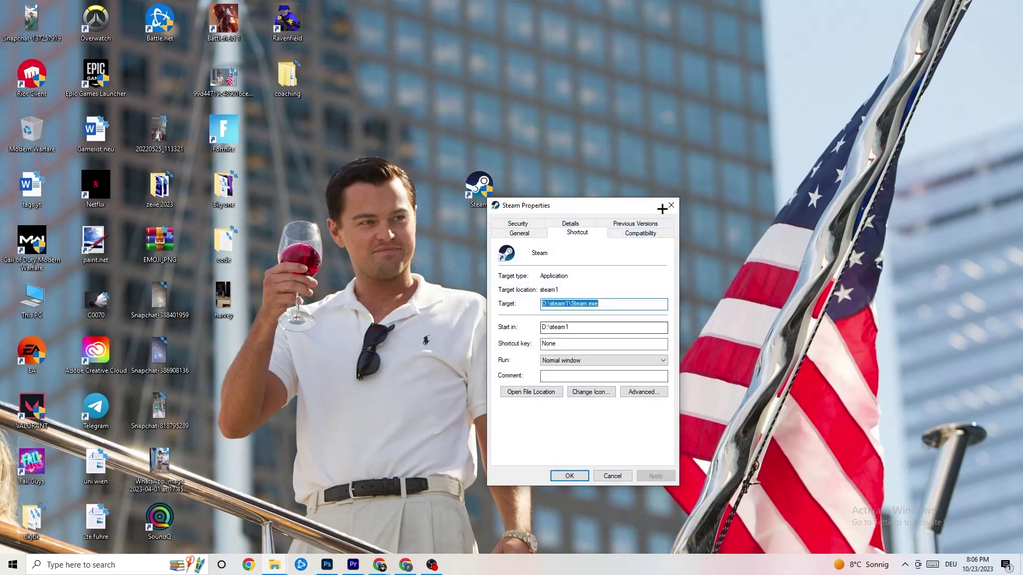
pyautogui.click(640, 232)
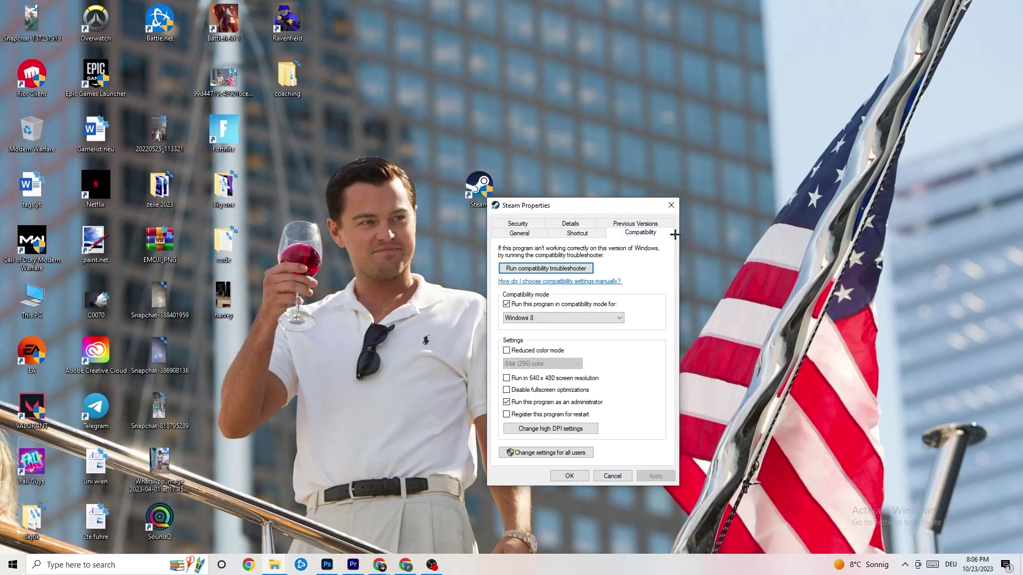
pyautogui.click(671, 205)
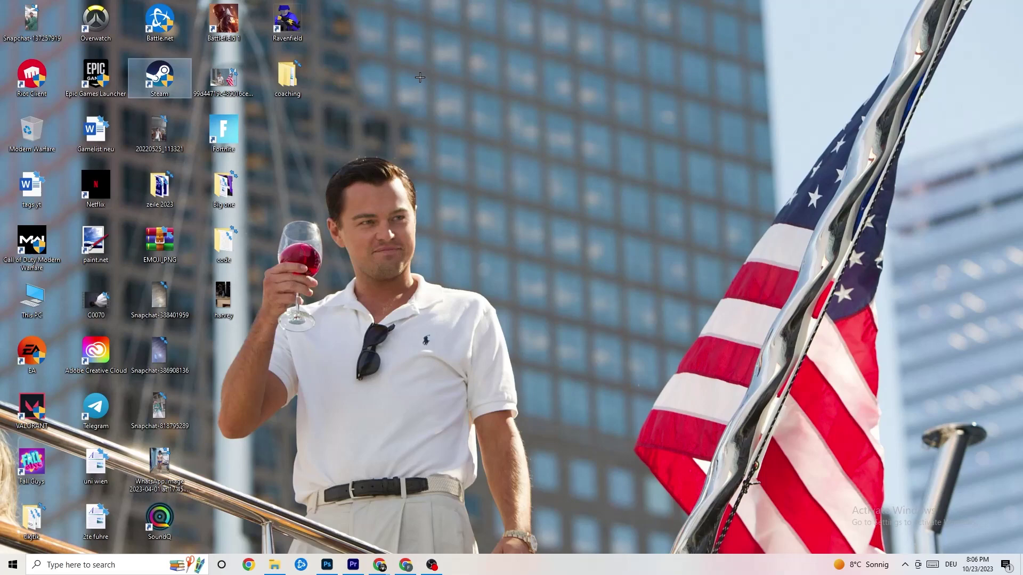
pyautogui.click(497, 104)
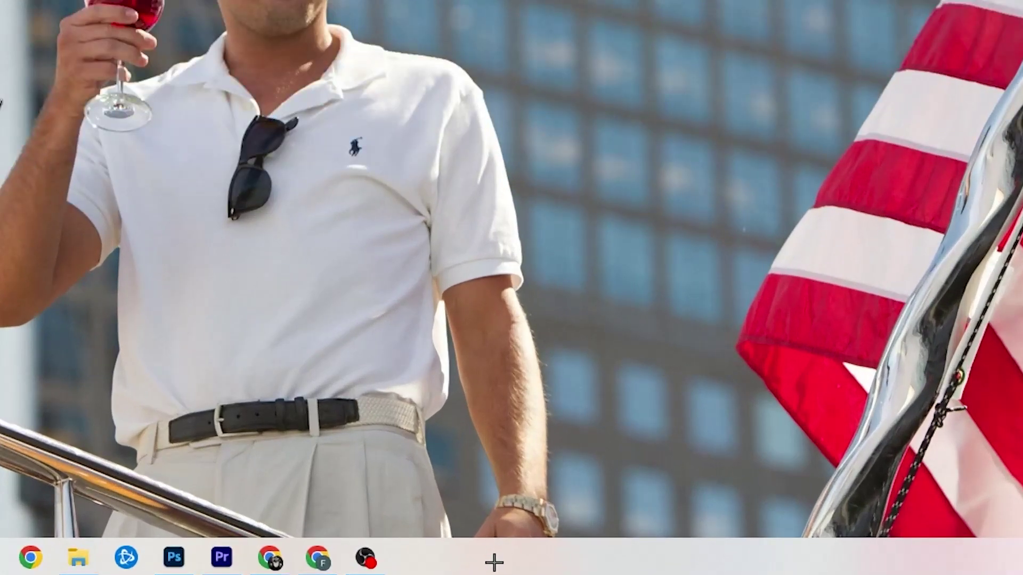
# Launch Task Manager from the taskbar menu and maximize it to full screen
pyautogui.rightClick(438, 567)
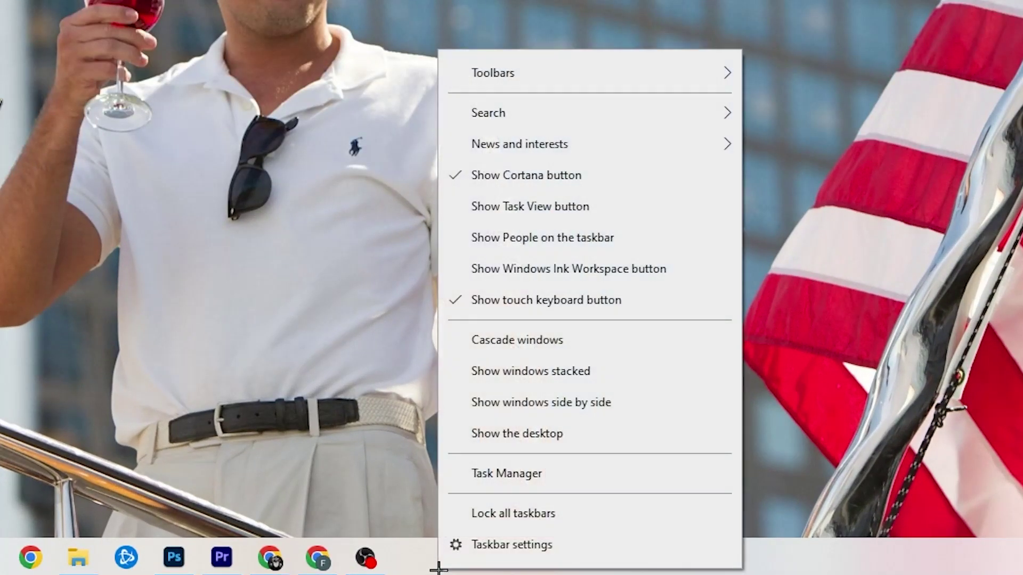
pyautogui.click(530, 480)
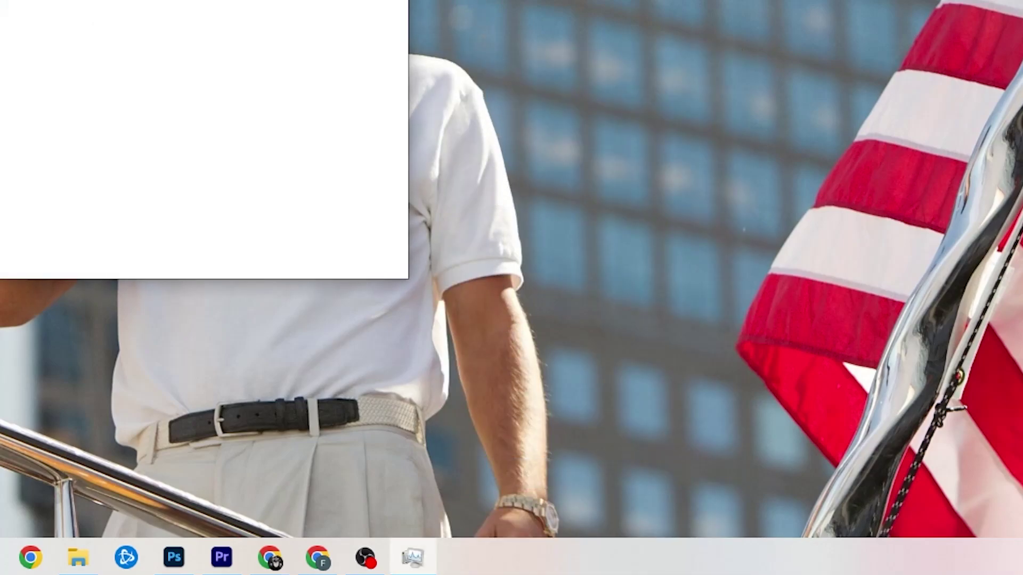
pyautogui.press('super+Up')
pyautogui.moveTo(475, 6); pyautogui.dragTo(441, 47)
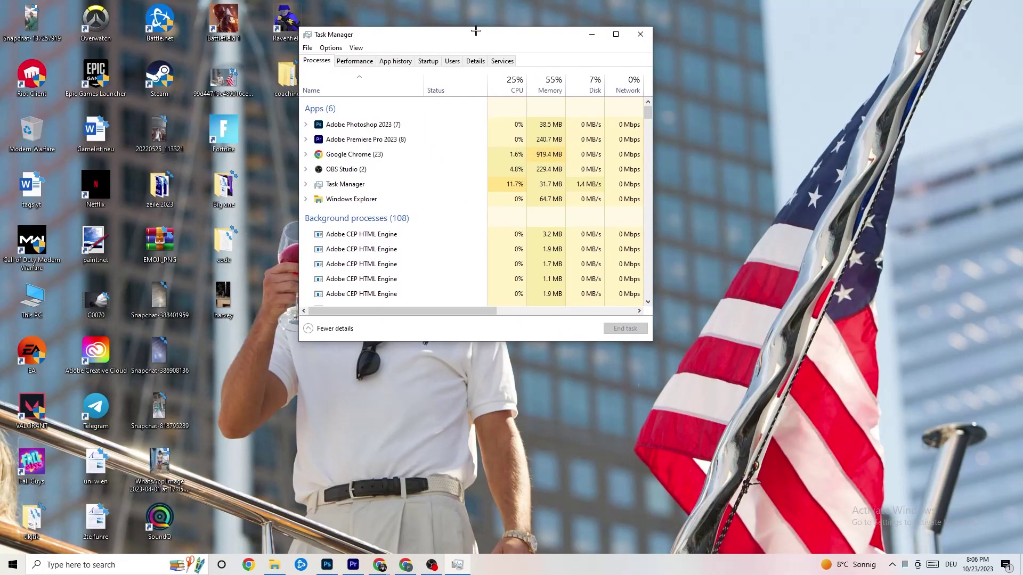
pyautogui.click(581, 50)
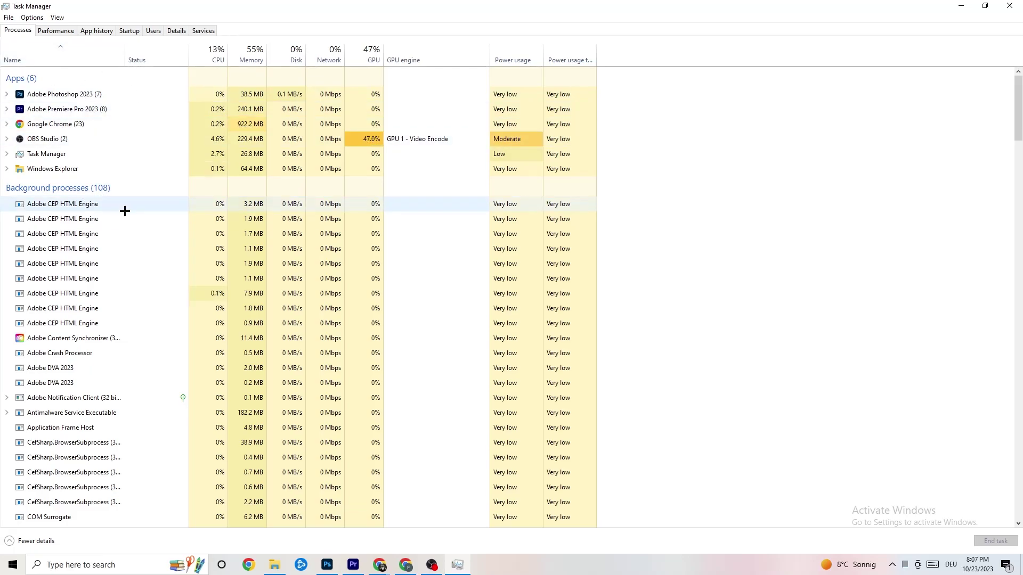
# End the Adobe Photoshop 2023 task from the Processes list
pyautogui.scroll(-4, 136, 282)
pyautogui.scroll(-12, 135, 282)
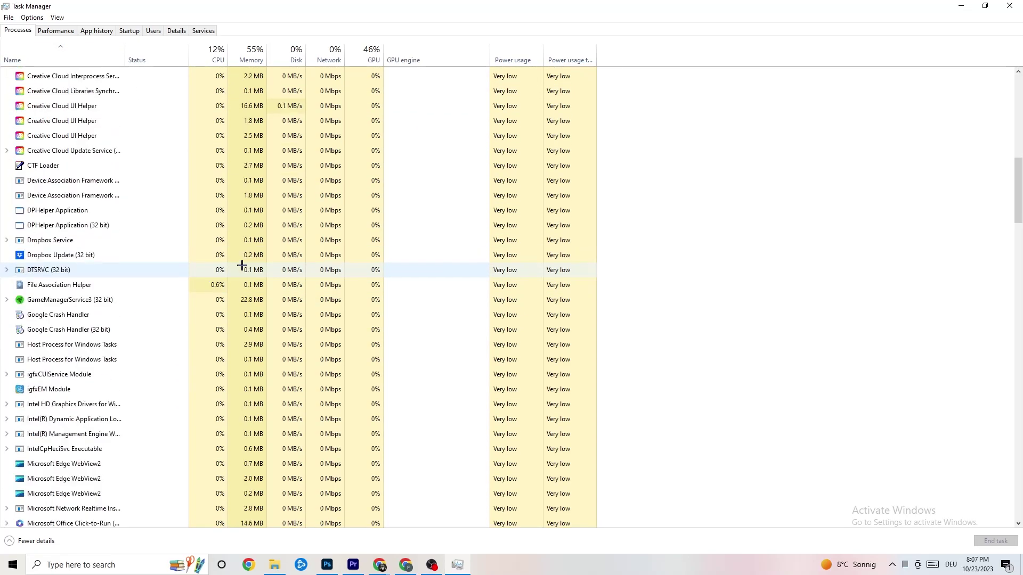
pyautogui.scroll(16, 281, 262)
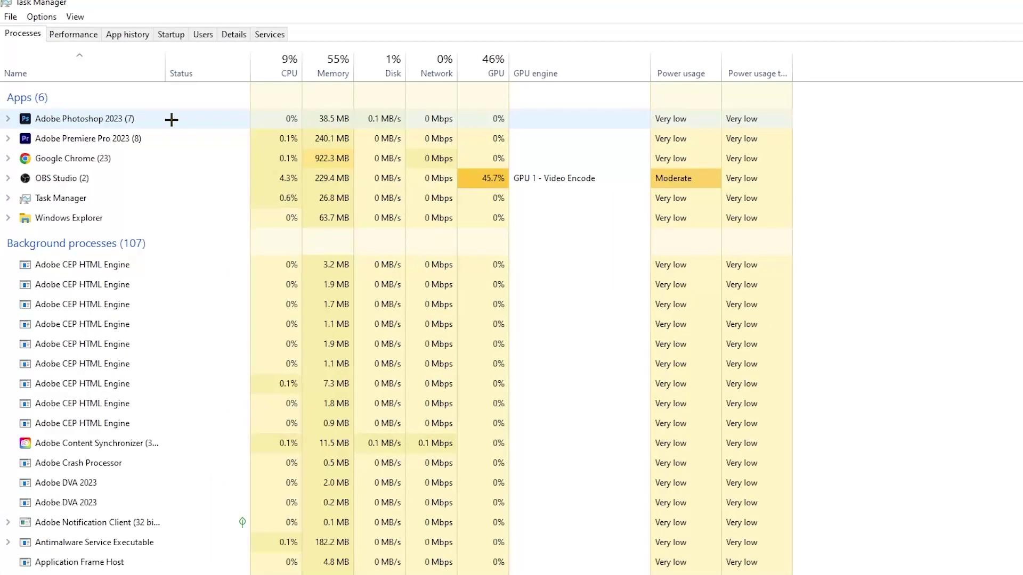
pyautogui.rightClick(348, 119)
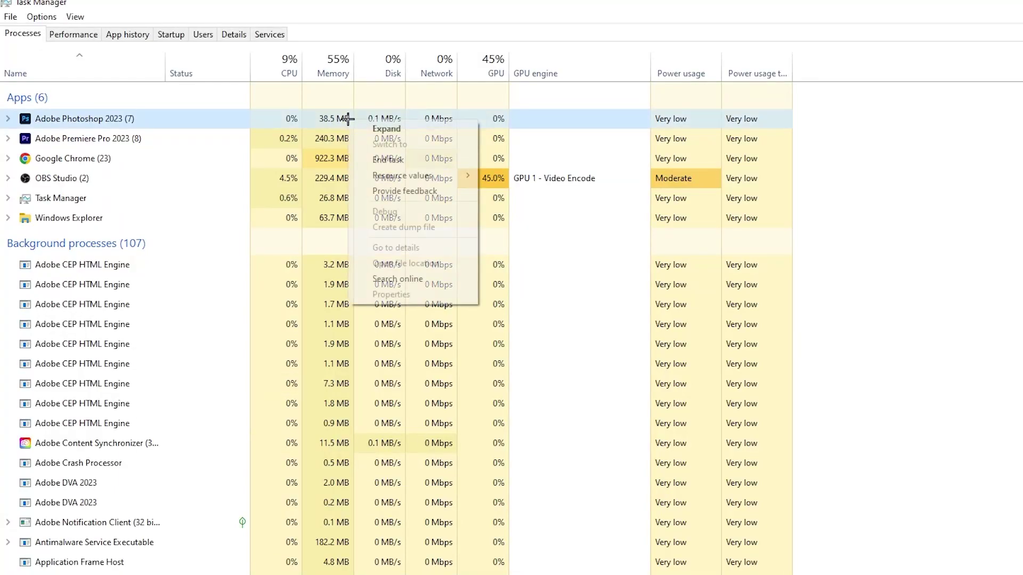
pyautogui.click(185, 124)
pyautogui.rightClick(186, 125)
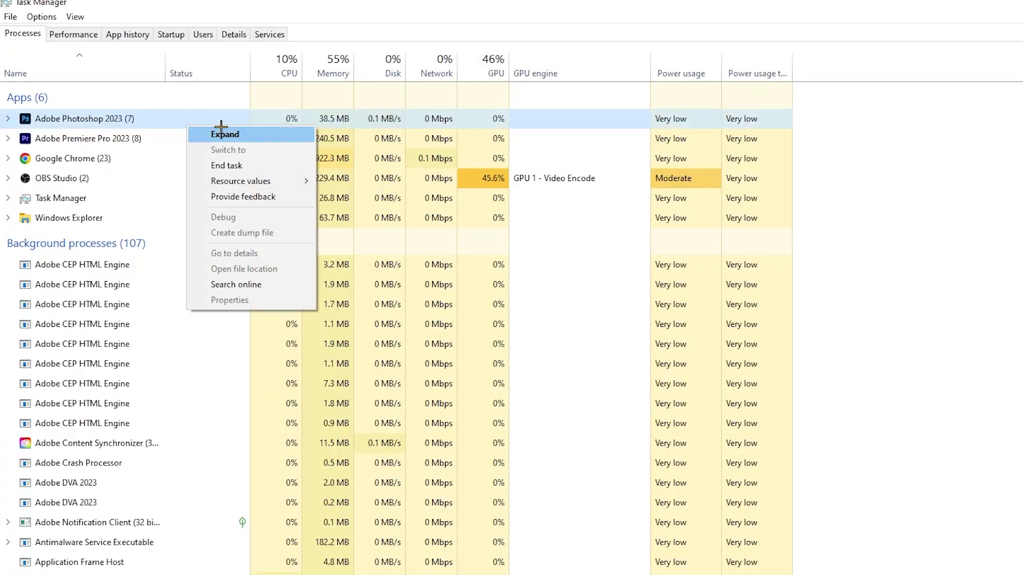
pyautogui.click(269, 165)
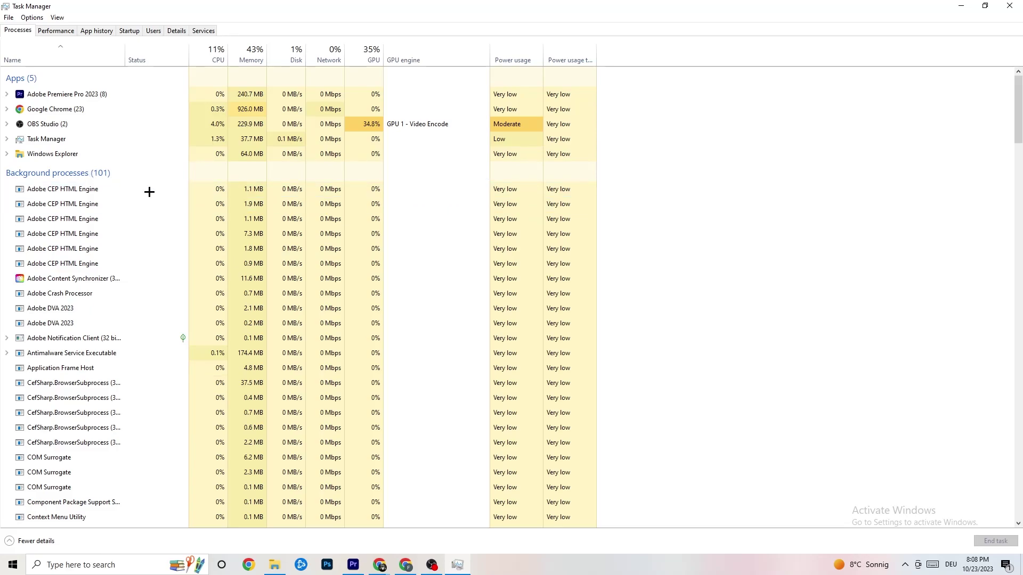
# In Details, leave Adobe Premiere Pro's priority at Normal, then view the Startup apps list
pyautogui.click(177, 30)
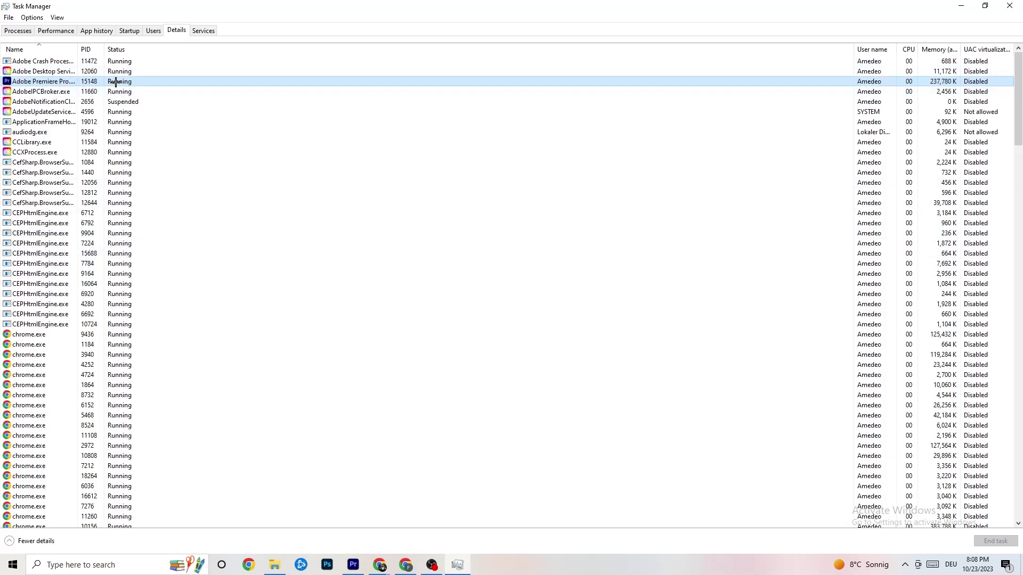
pyautogui.rightClick(116, 82)
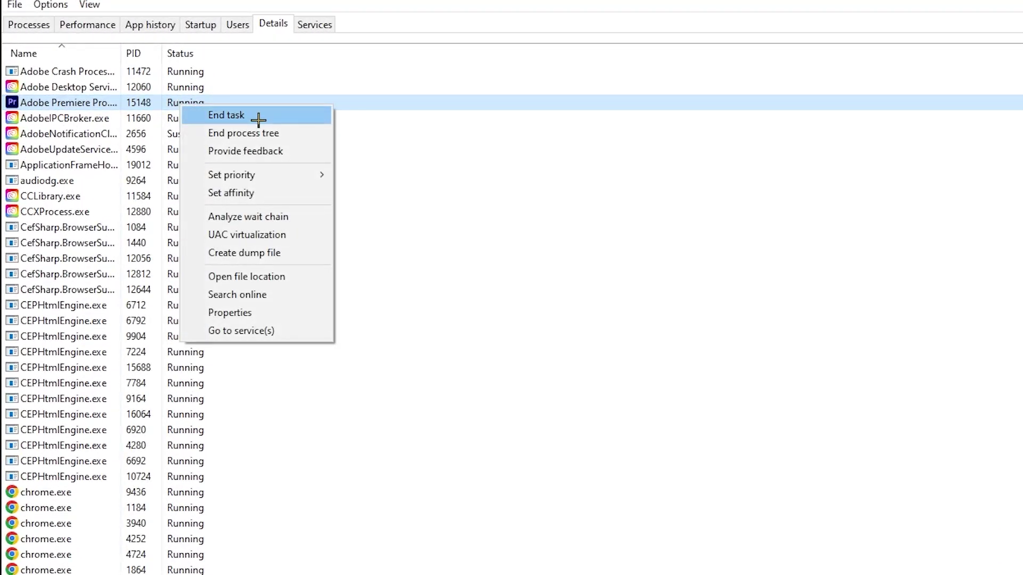
pyautogui.moveTo(278, 176)
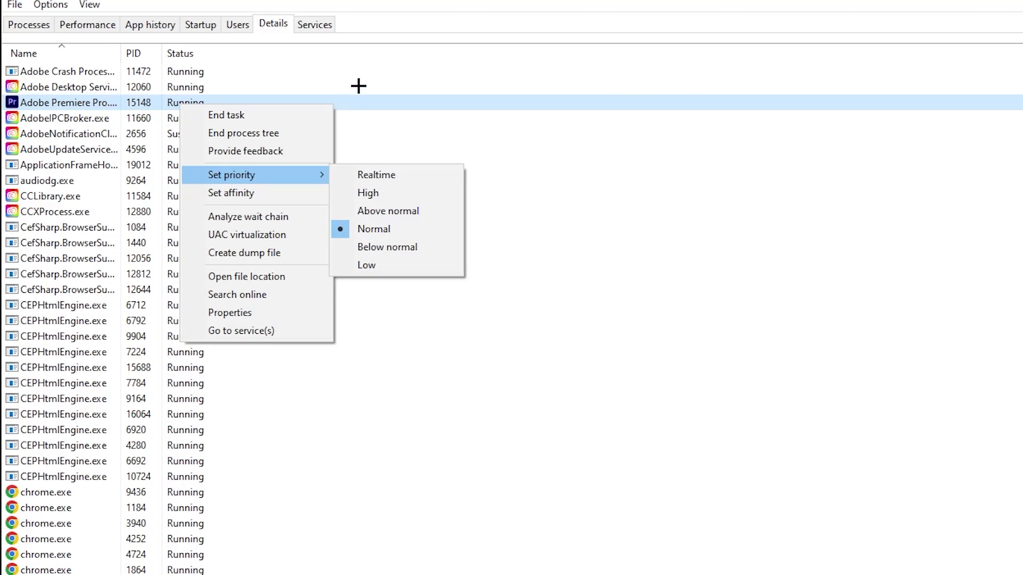
pyautogui.click(344, 71)
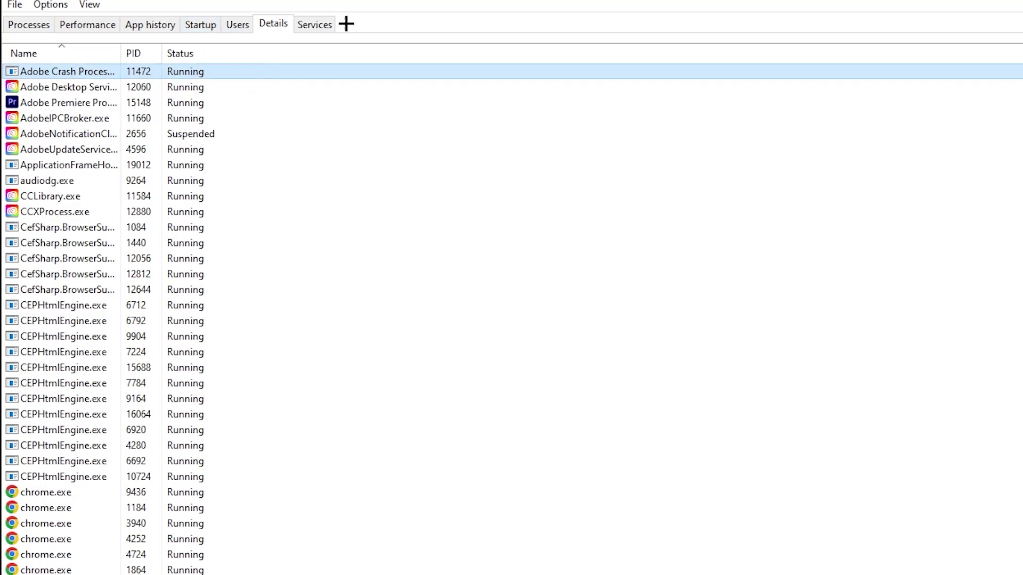
pyautogui.click(202, 24)
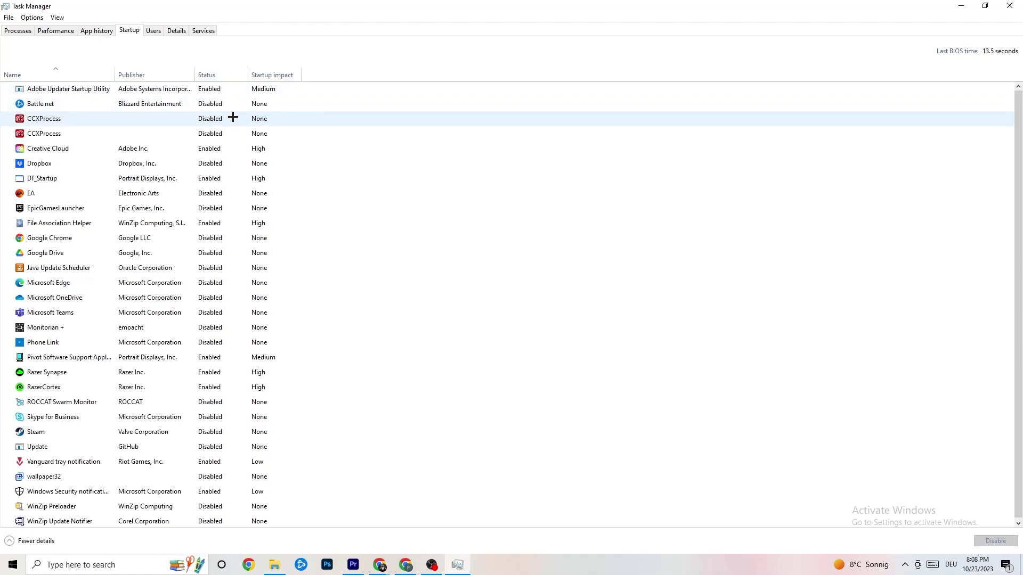
pyautogui.rightClick(218, 92)
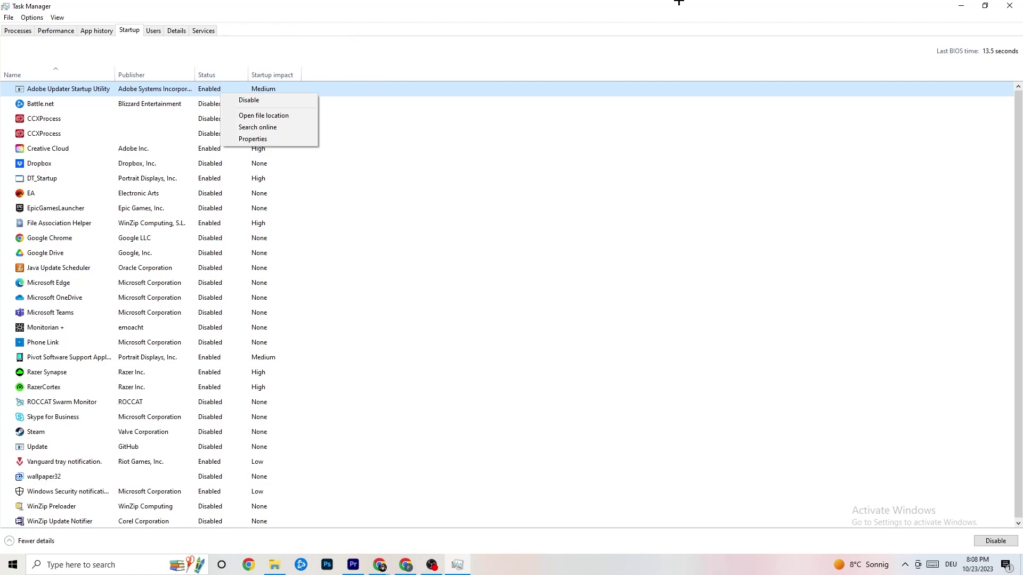
pyautogui.click(423, 17)
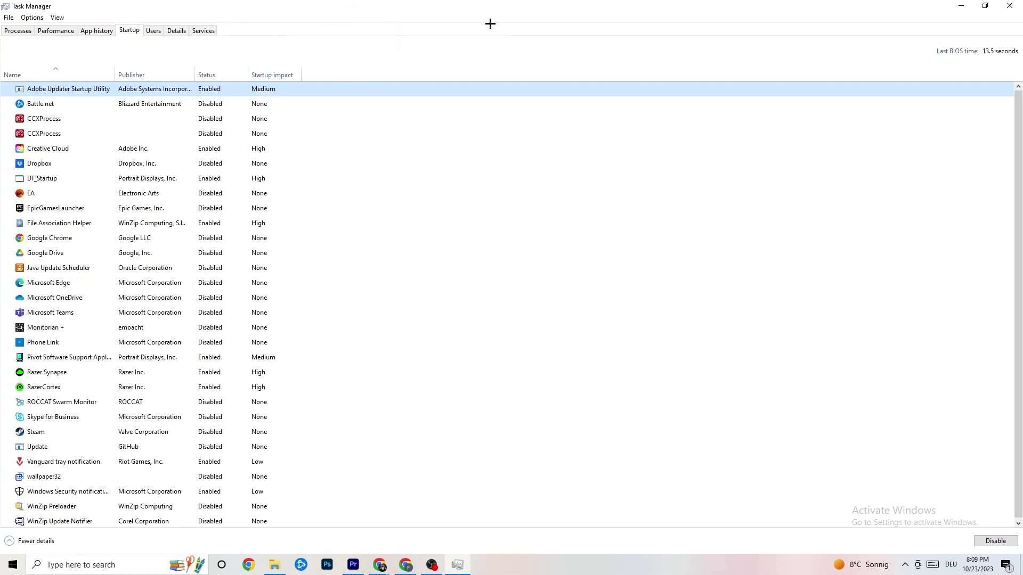
# Close Task Manager and open Settings > System on the Display page
pyautogui.click(1010, 5)
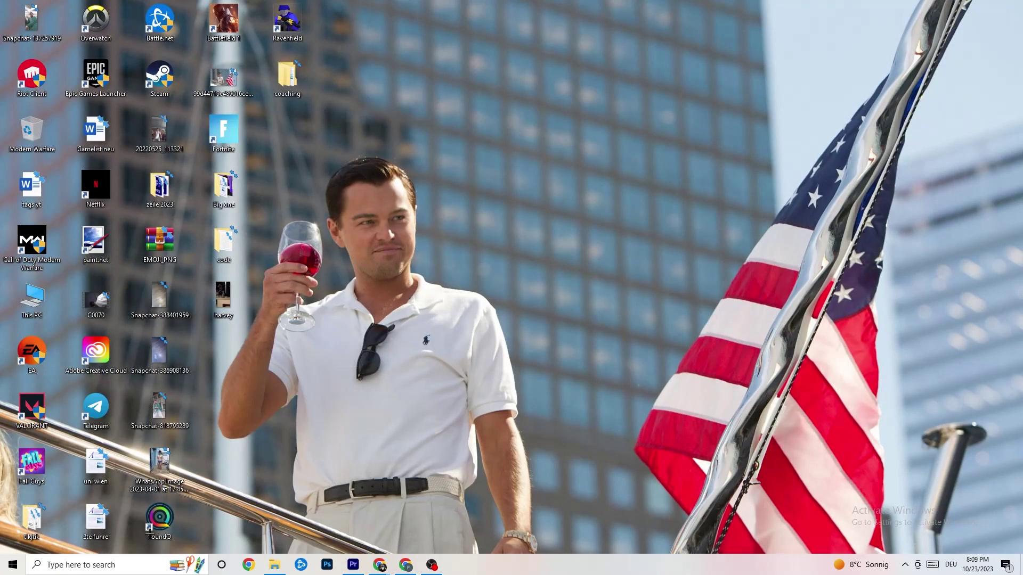
pyautogui.click(13, 565)
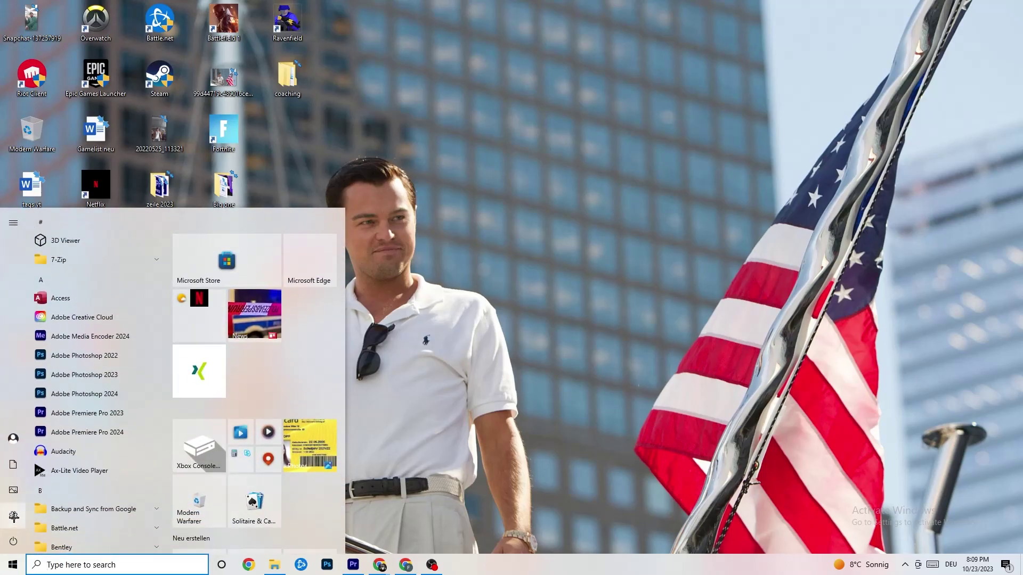
pyautogui.click(13, 516)
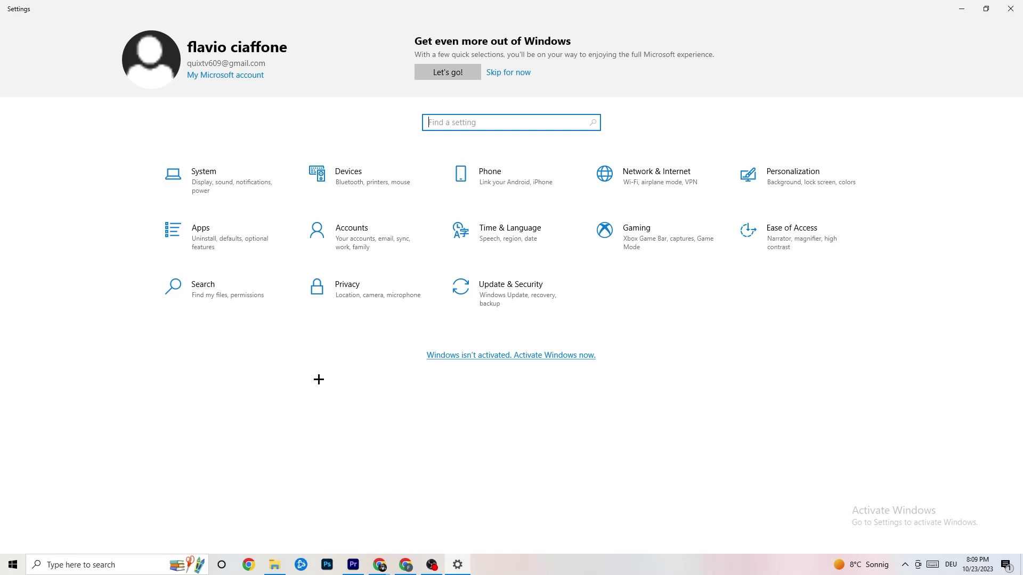
pyautogui.click(245, 191)
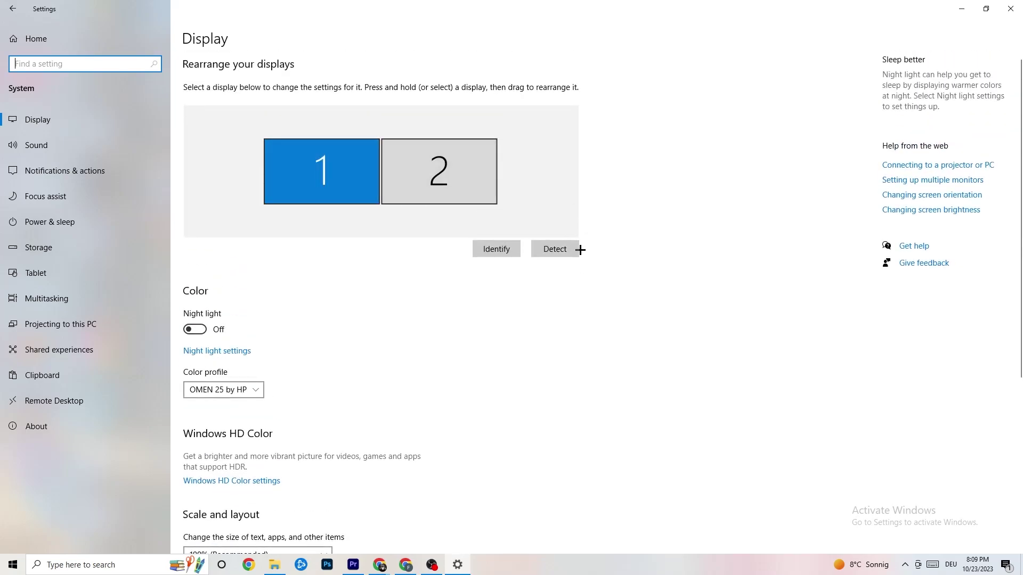
# Keep display scale at 100% and resolution at 1920 × 1080, then go to Power & sleep
pyautogui.scroll(-5, 409, 231)
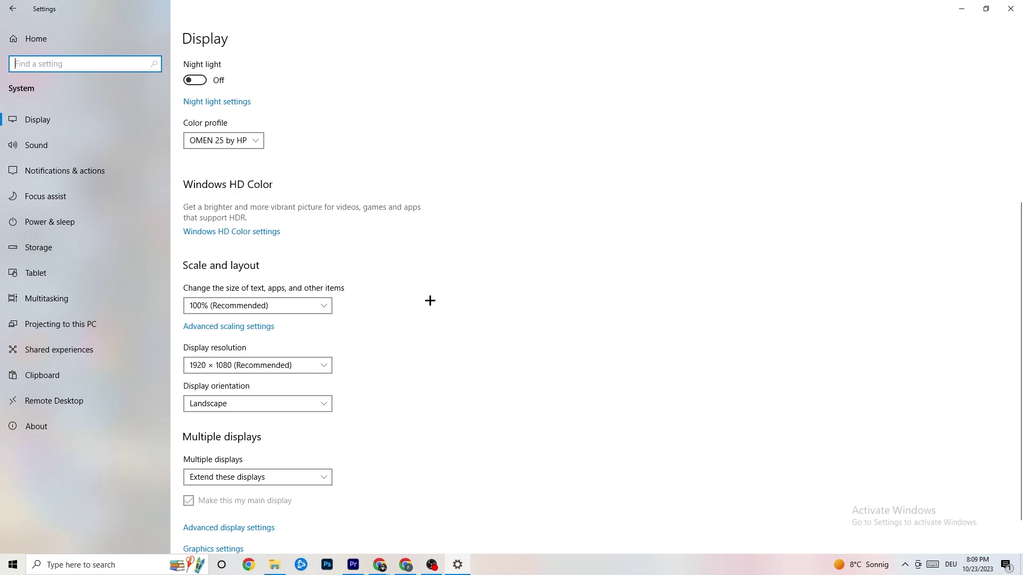
pyautogui.click(323, 307)
pyautogui.click(307, 261)
pyautogui.click(264, 307)
pyautogui.click(381, 289)
pyautogui.click(307, 370)
pyautogui.click(452, 318)
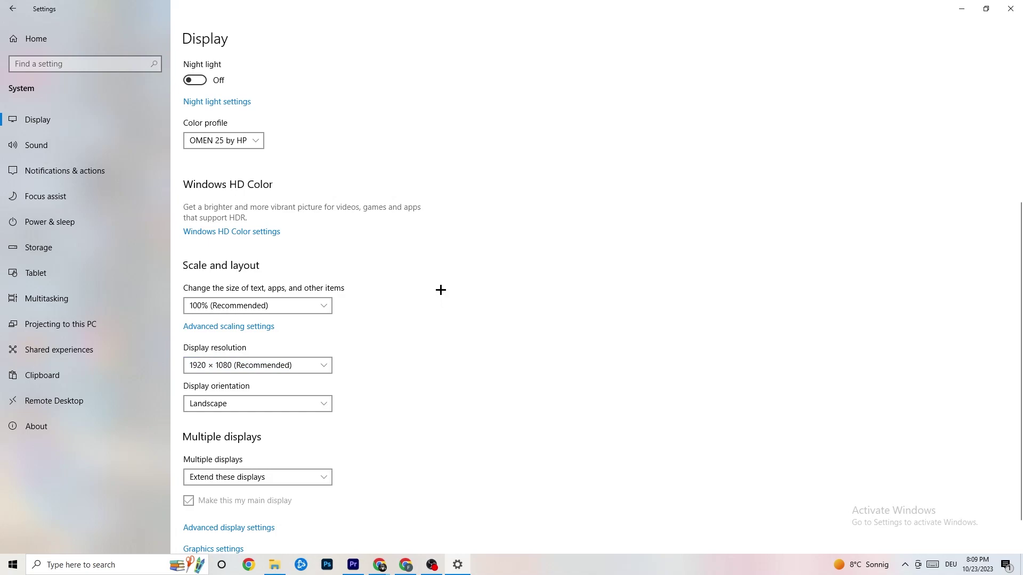
pyautogui.scroll(-1, 440, 298)
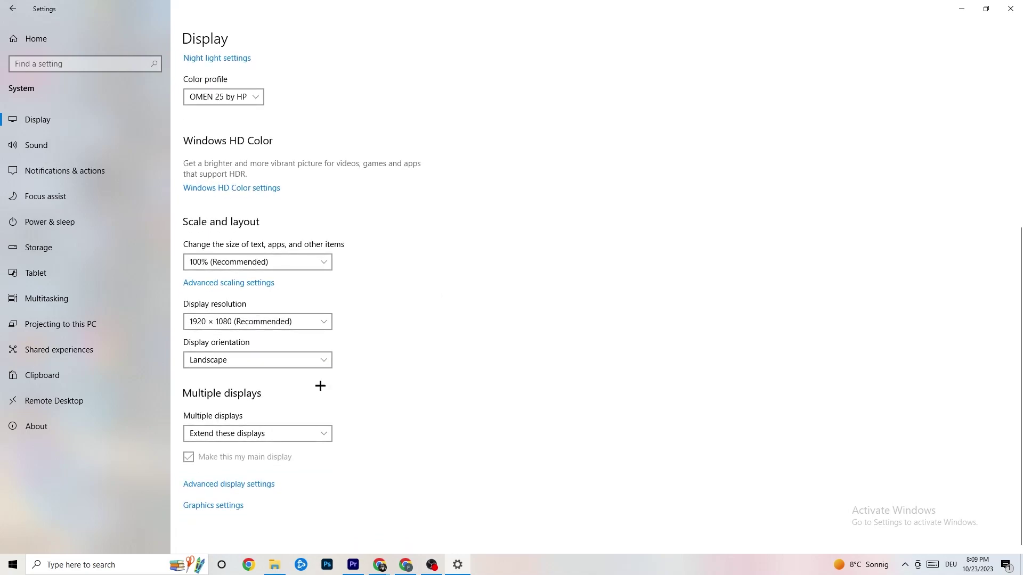
pyautogui.click(107, 221)
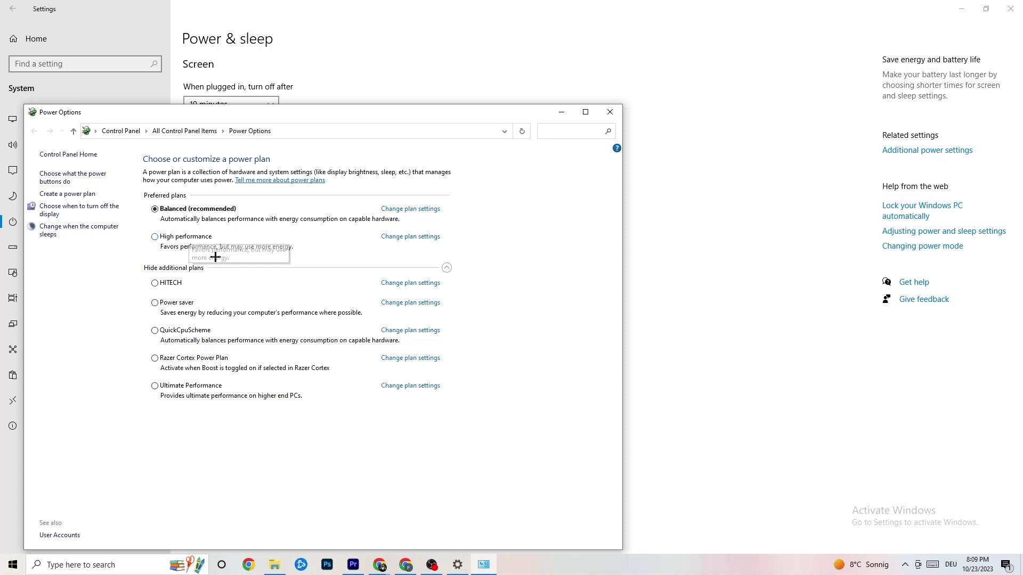
# Close the Power Options window and switch to the Storage settings page
pyautogui.click(610, 113)
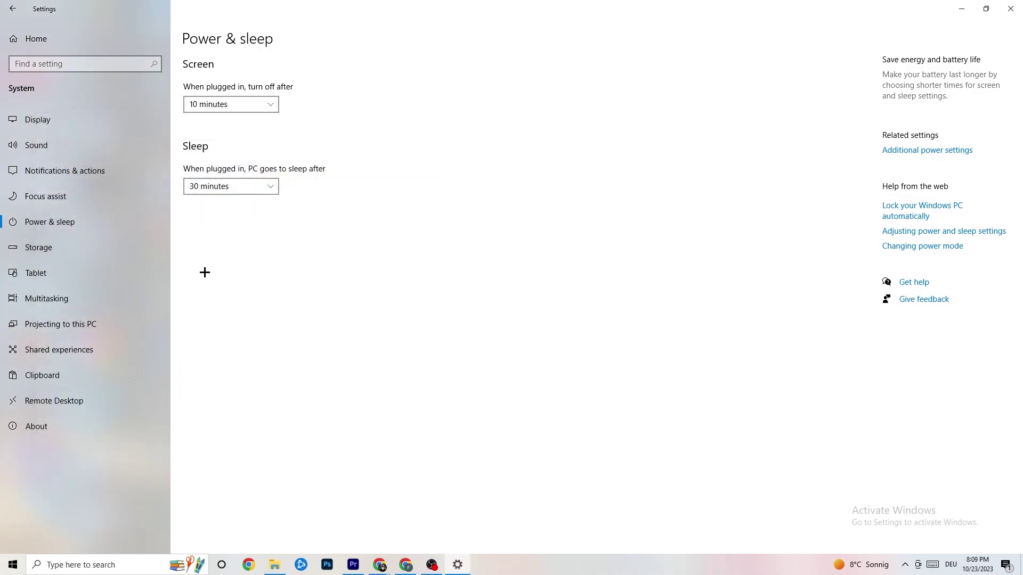
pyautogui.click(68, 251)
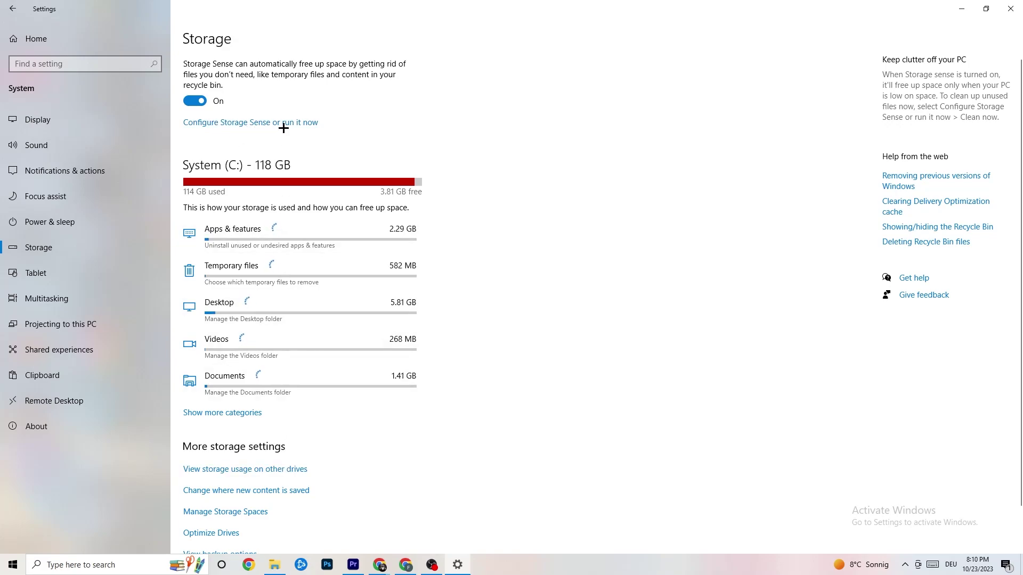
# Set Storage Sense to run every week, then go back to the Settings home page
pyautogui.click(283, 127)
pyautogui.click(127, 154)
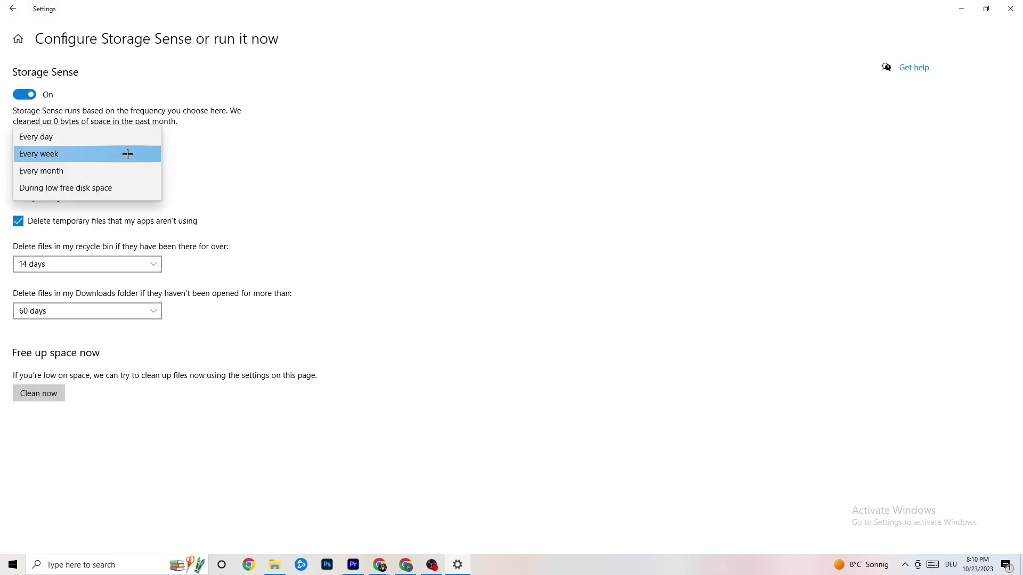
pyautogui.click(313, 152)
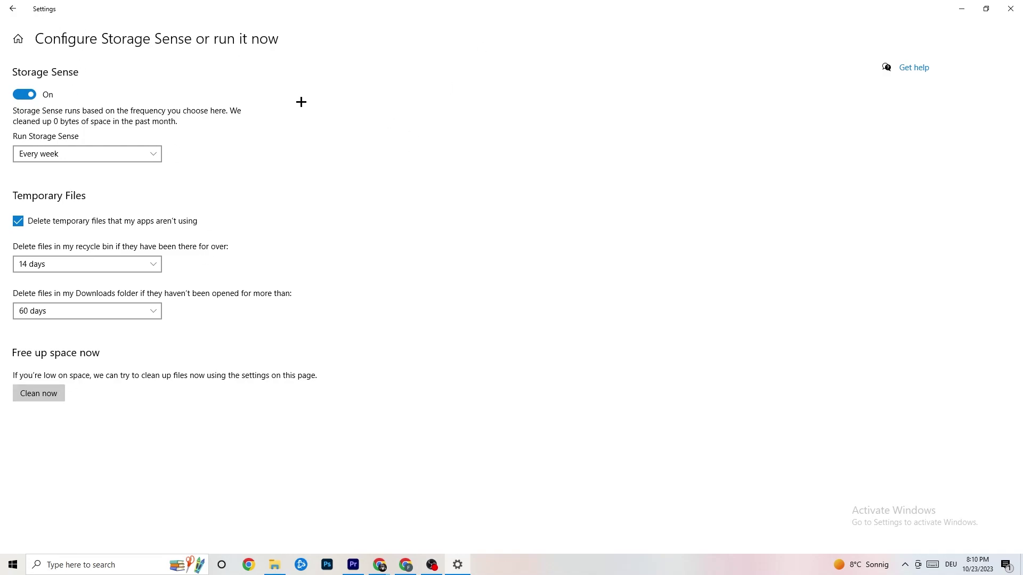
pyautogui.click(16, 11)
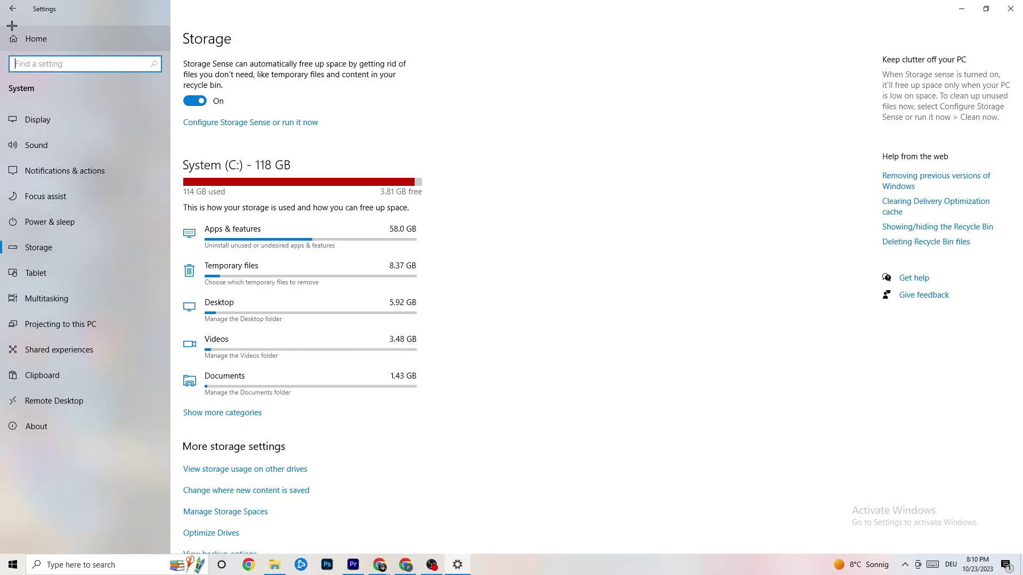
pyautogui.click(12, 9)
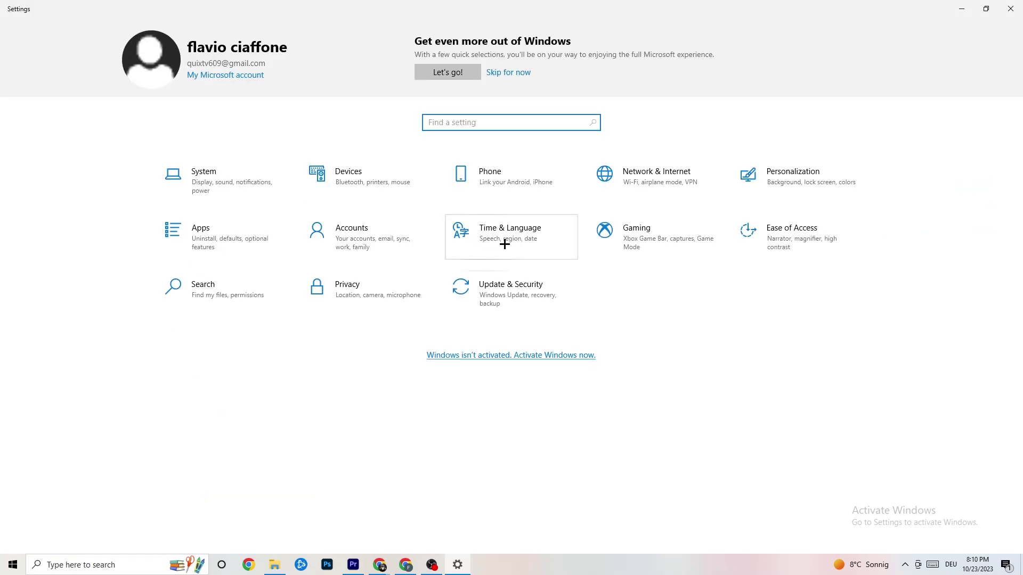
# Review the Xbox Game Bar, Captures and Game Mode pages, confirming background recording off and Game Mode on
pyautogui.click(666, 250)
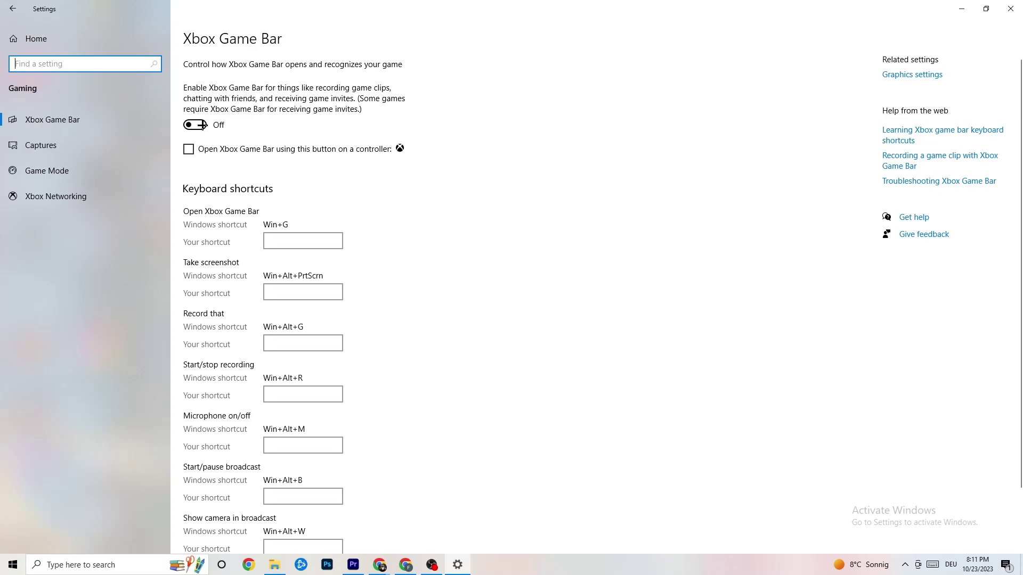
pyautogui.click(95, 145)
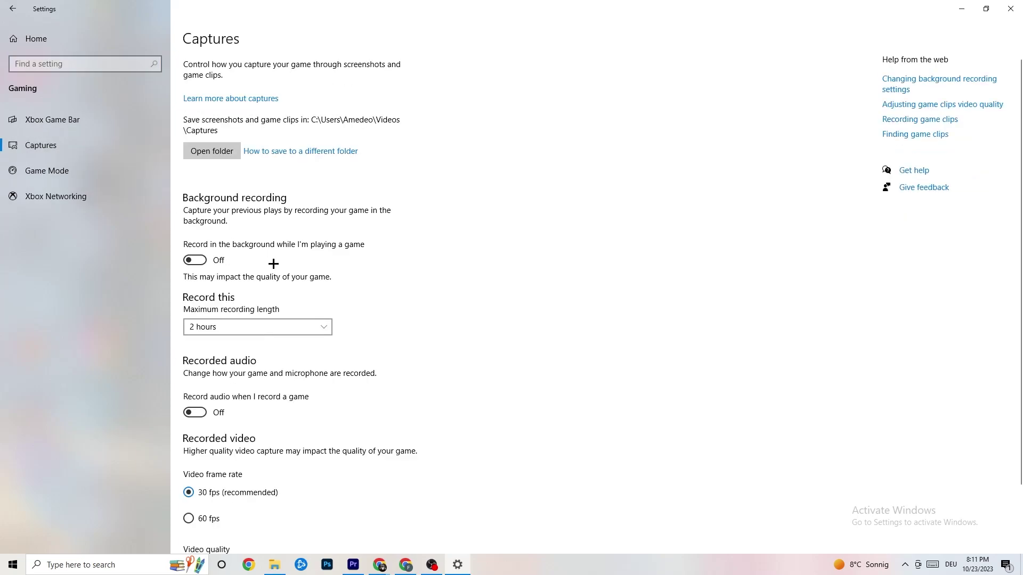
pyautogui.scroll(-2, 354, 226)
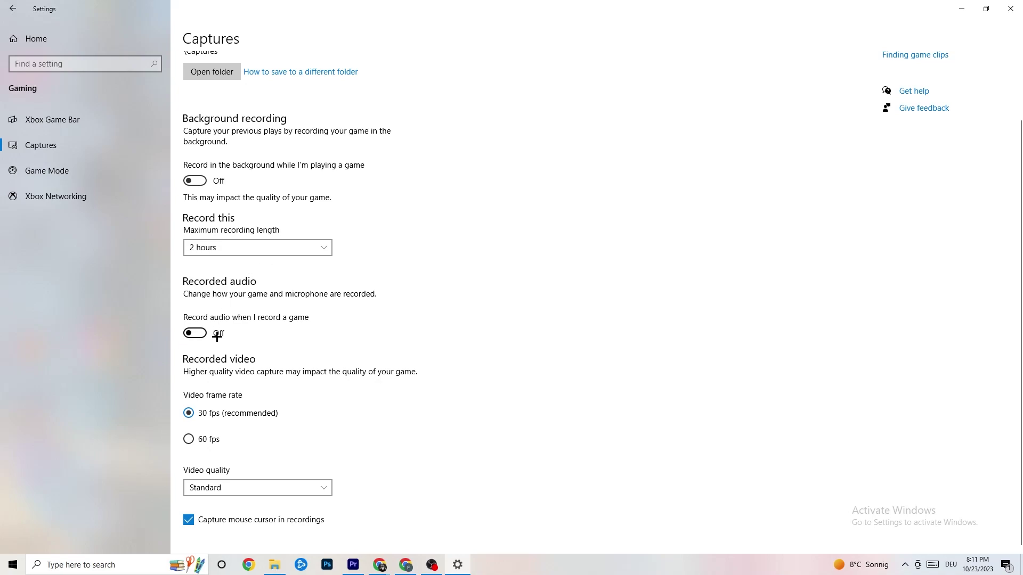
pyautogui.click(68, 168)
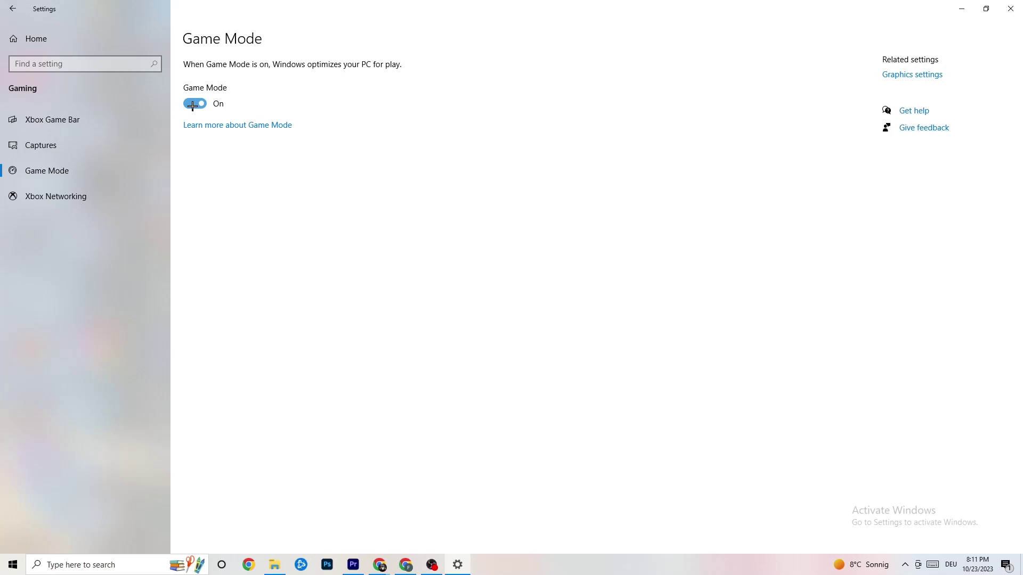
pyautogui.click(16, 7)
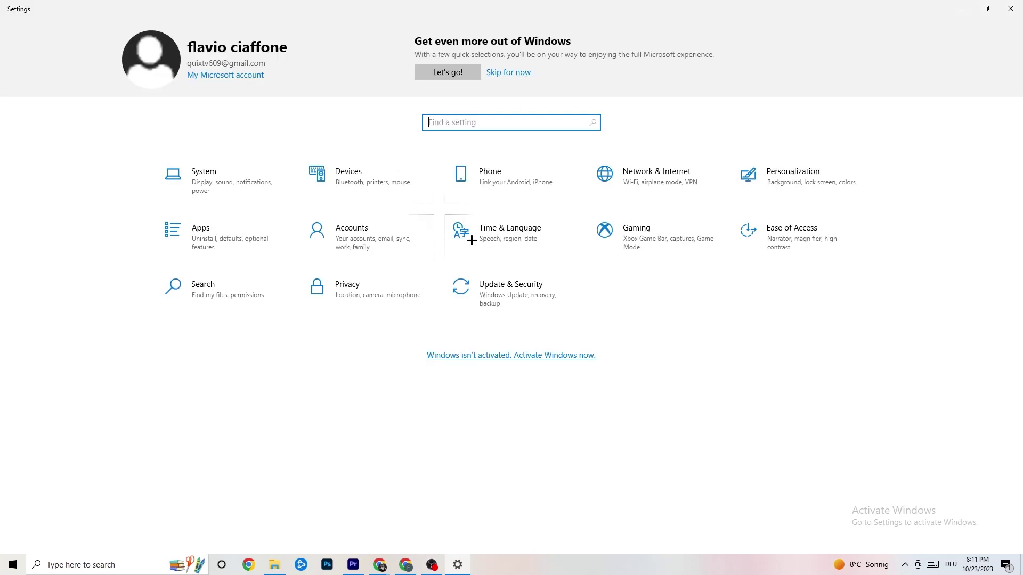
# Check Windows Update status under Update & Security, then view the Troubleshoot page
pyautogui.click(519, 289)
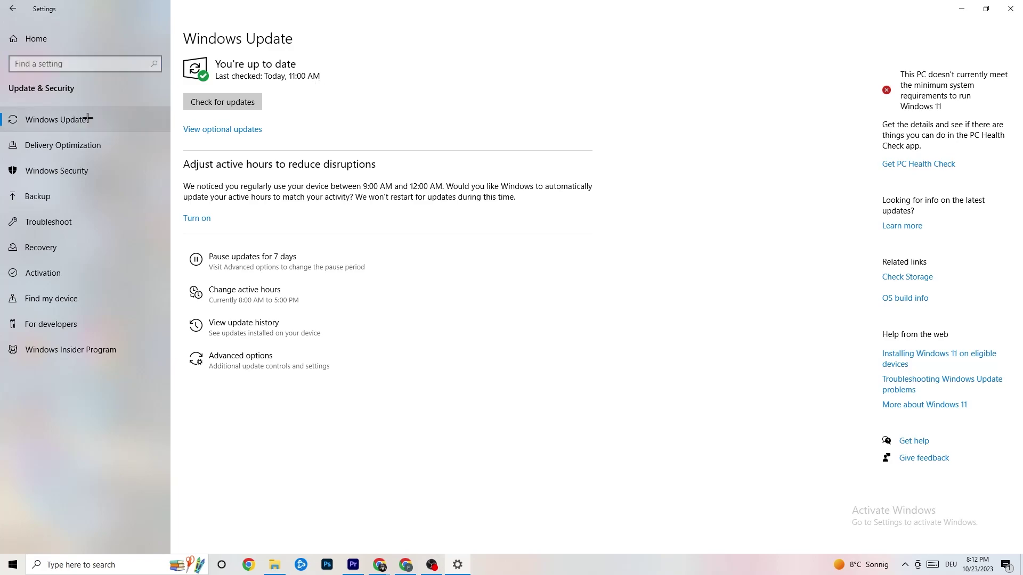
pyautogui.click(56, 218)
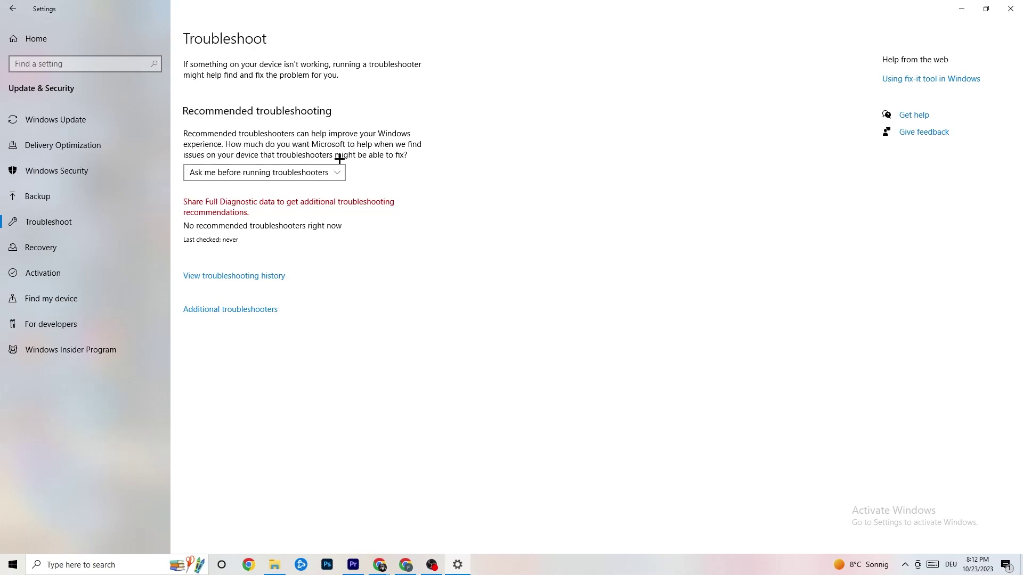
# Close the Settings window to reveal the desktop
pyautogui.click(1013, 5)
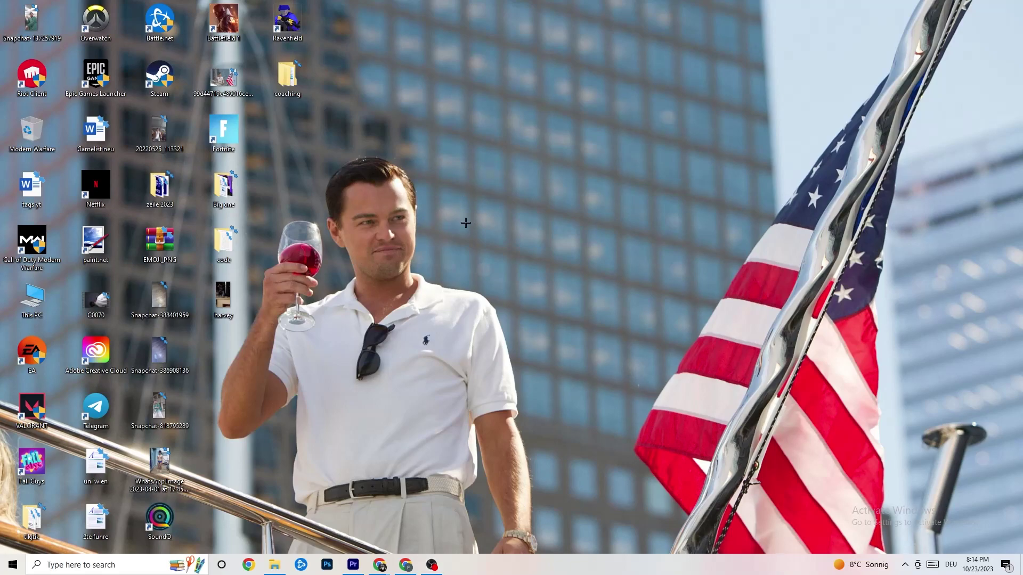
# Launch NVIDIA Control Panel from the desktop context menu
pyautogui.rightClick(457, 137)
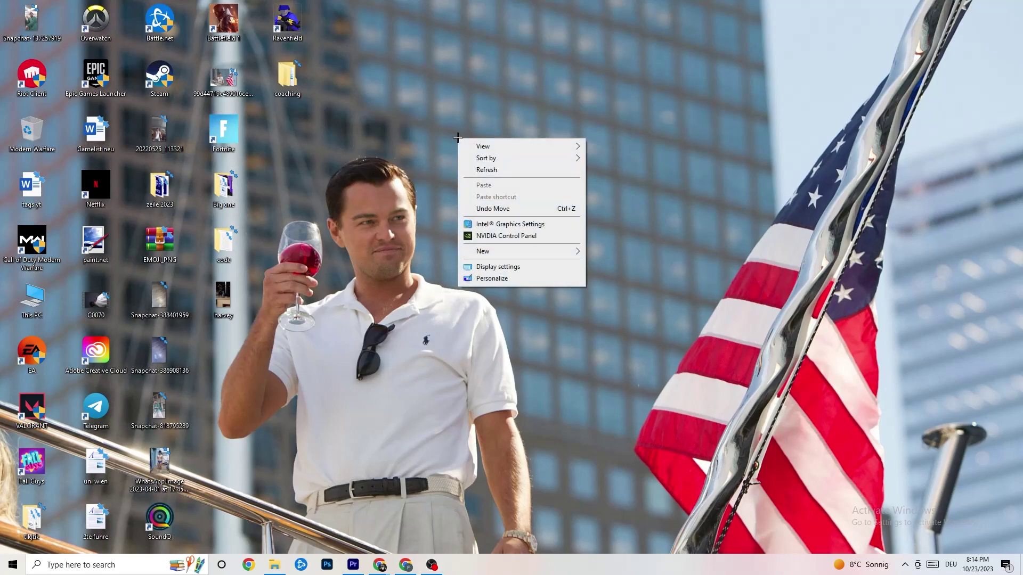
pyautogui.click(495, 236)
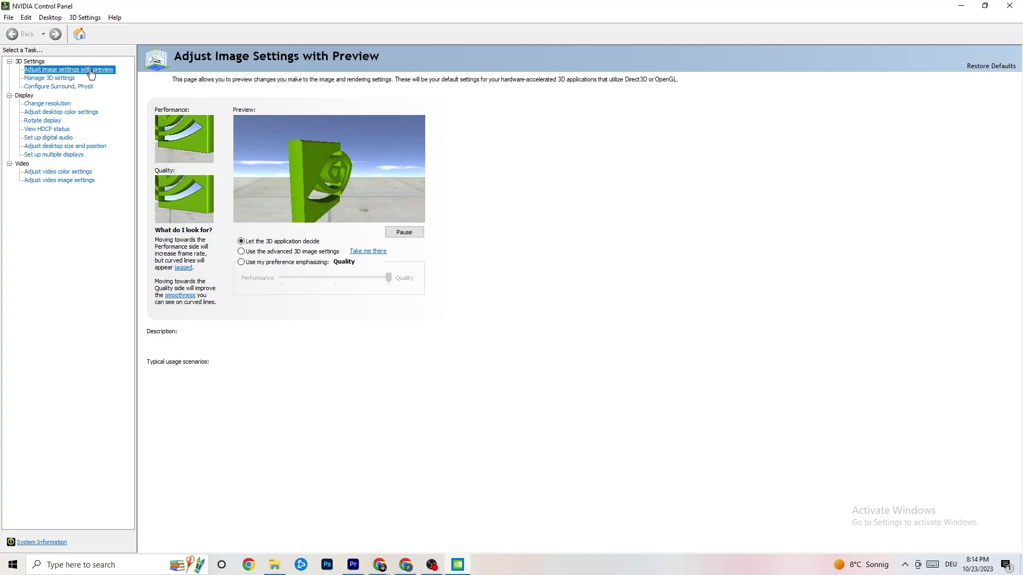
pyautogui.moveTo(267, 242)
pyautogui.moveTo(336, 275)
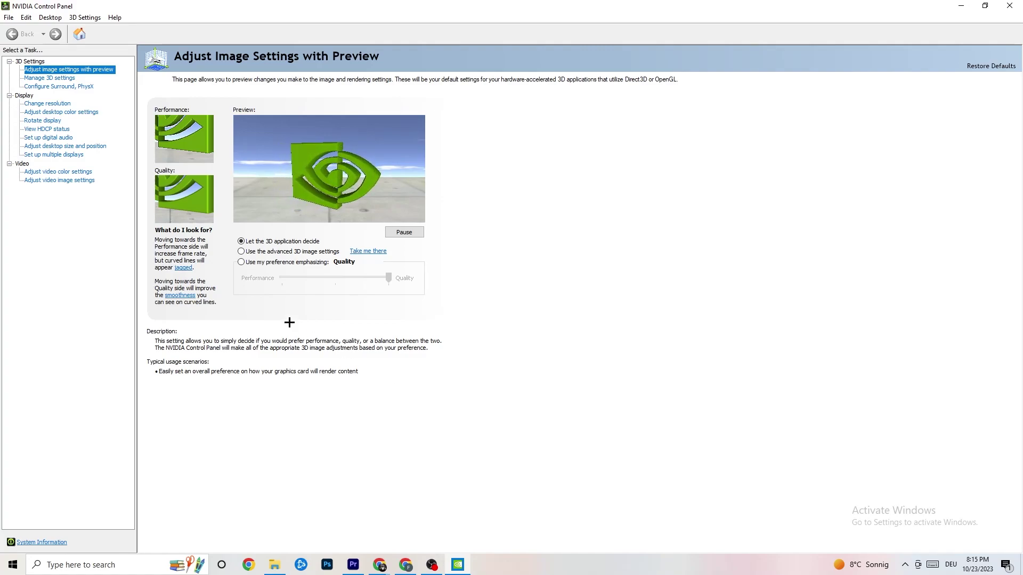
# Open Change resolution and confirm the display is 1920 × 1080 native at 60Hz
pyautogui.click(45, 105)
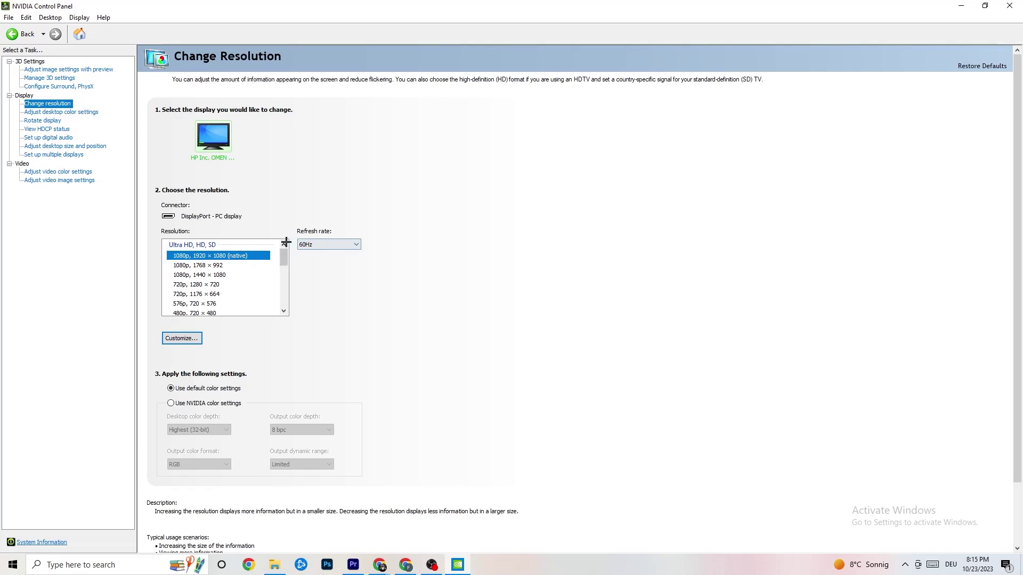
pyautogui.scroll(-1, 284, 261)
pyautogui.scroll(1, 284, 261)
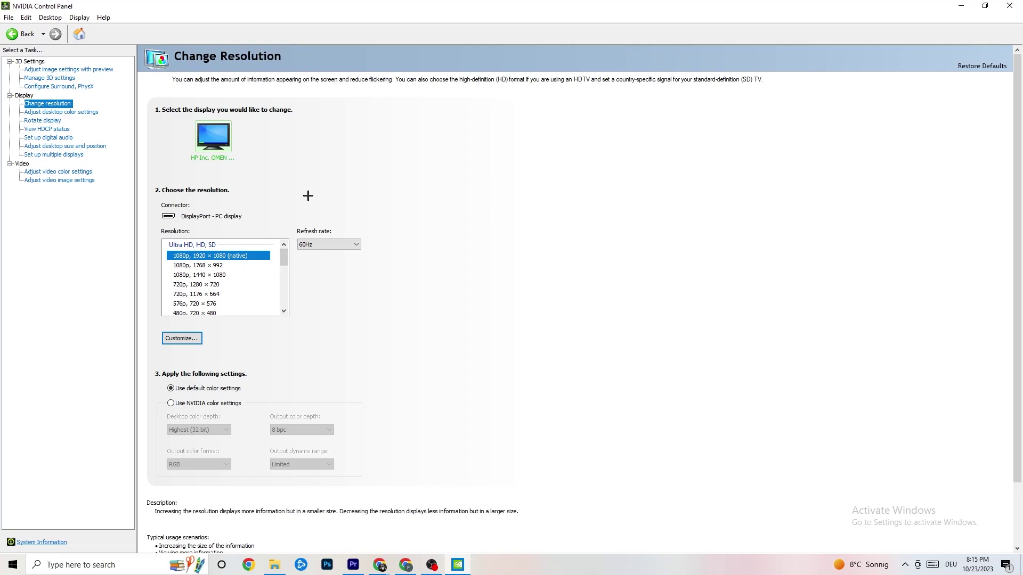